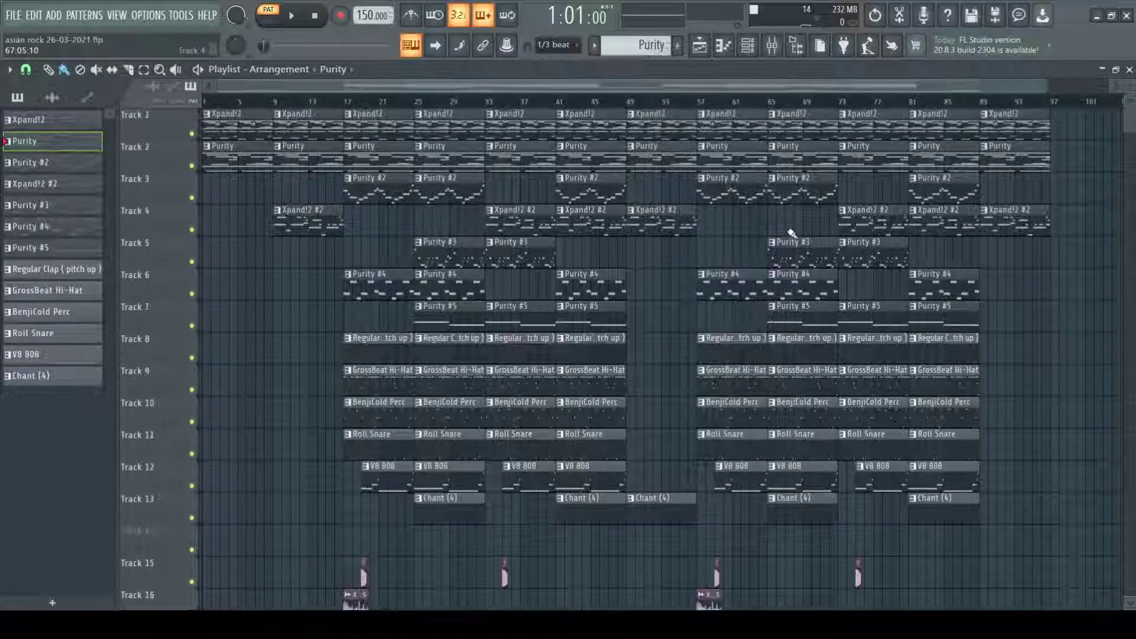
Look over the playlist arrangement from Track 1 to Track 19 and shrink the track height until all used tracks fit
scroll(636, 225, down, 8)
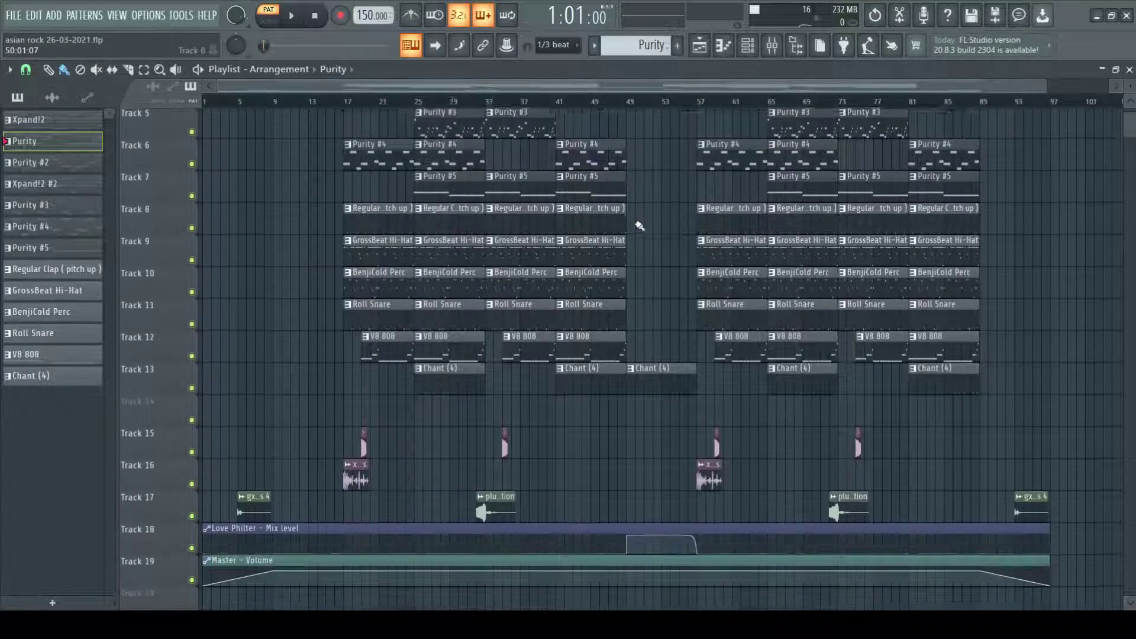
scroll(670, 250, up, 8)
scroll(799, 261, down, 3)
scroll(941, 284, down, 2)
scroll(941, 284, down, 6)
scroll(941, 281, up, 11)
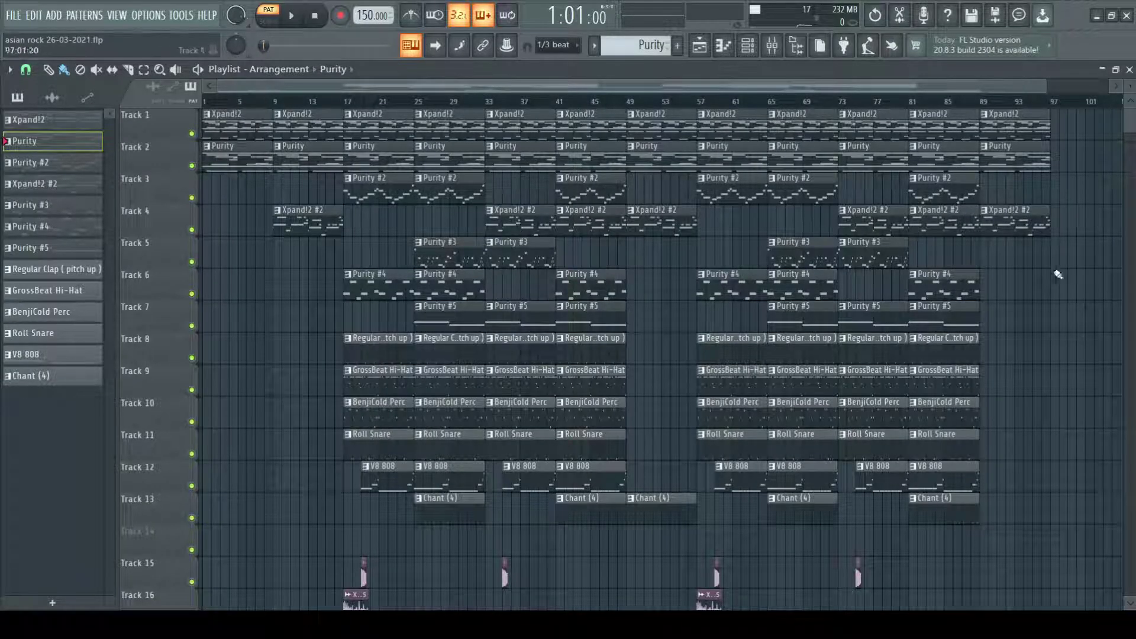
scroll(654, 279, down, 9)
scroll(1004, 324, up, 7)
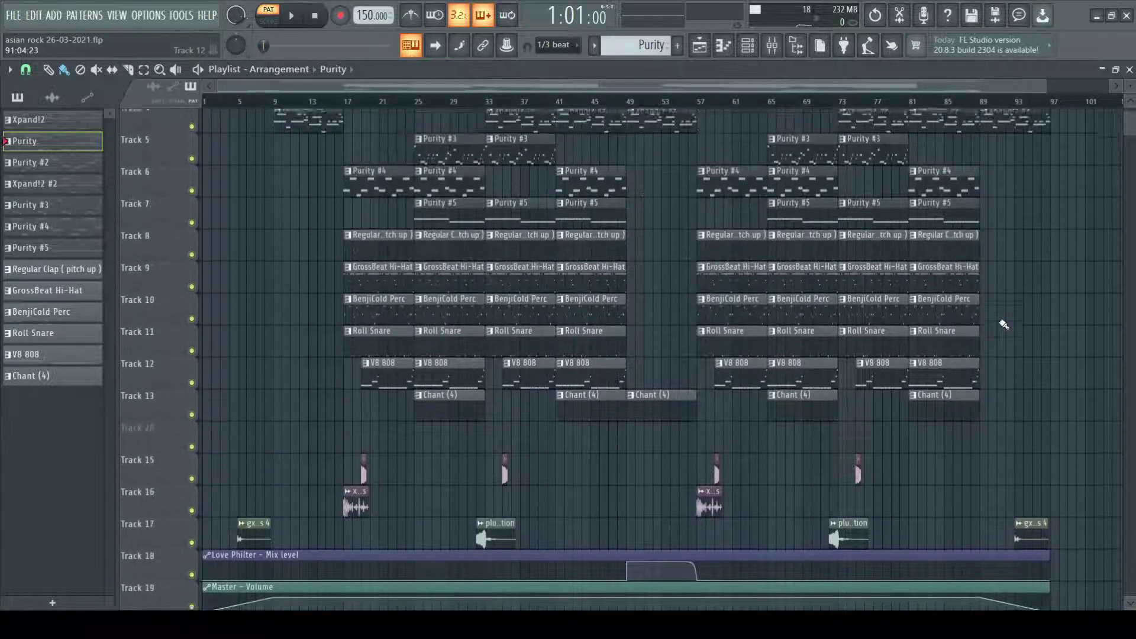
scroll(1004, 325, up, 2)
drag(1131, 81, 946, 192)
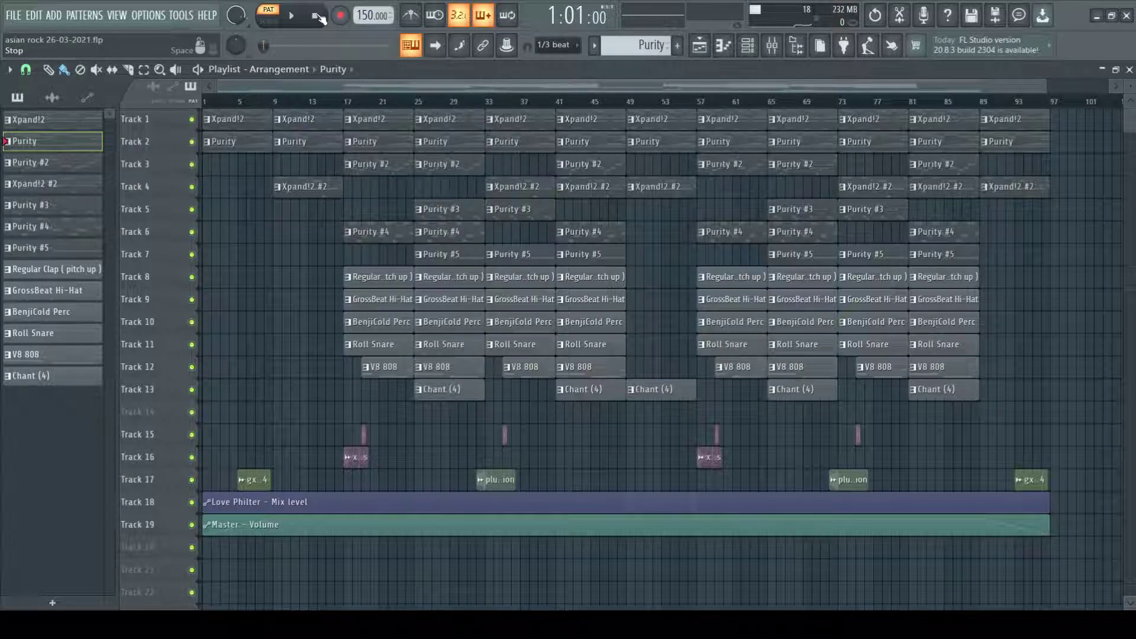
Select the Xpand!2 pattern, play the whole arrangement in song mode and stop playback
key(Up)
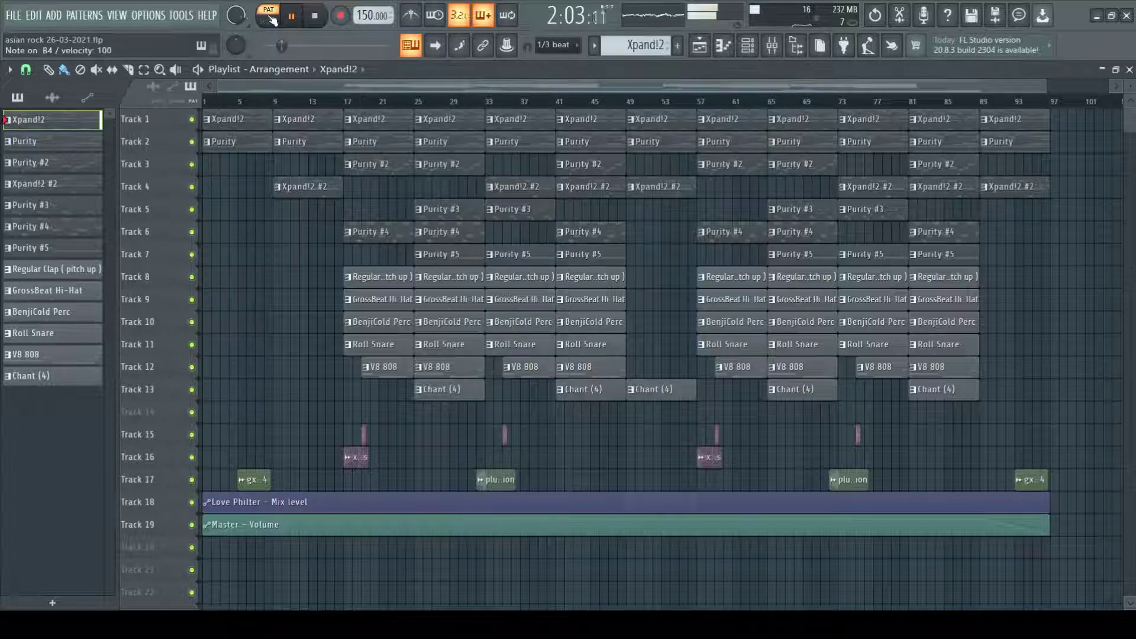
click(291, 16)
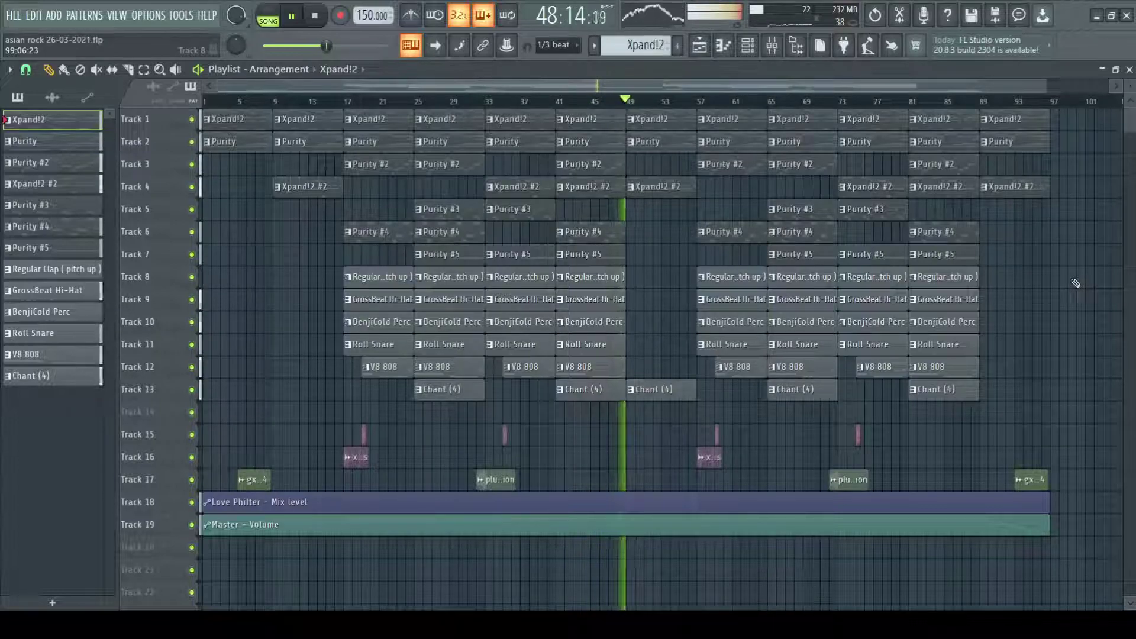
key(space)
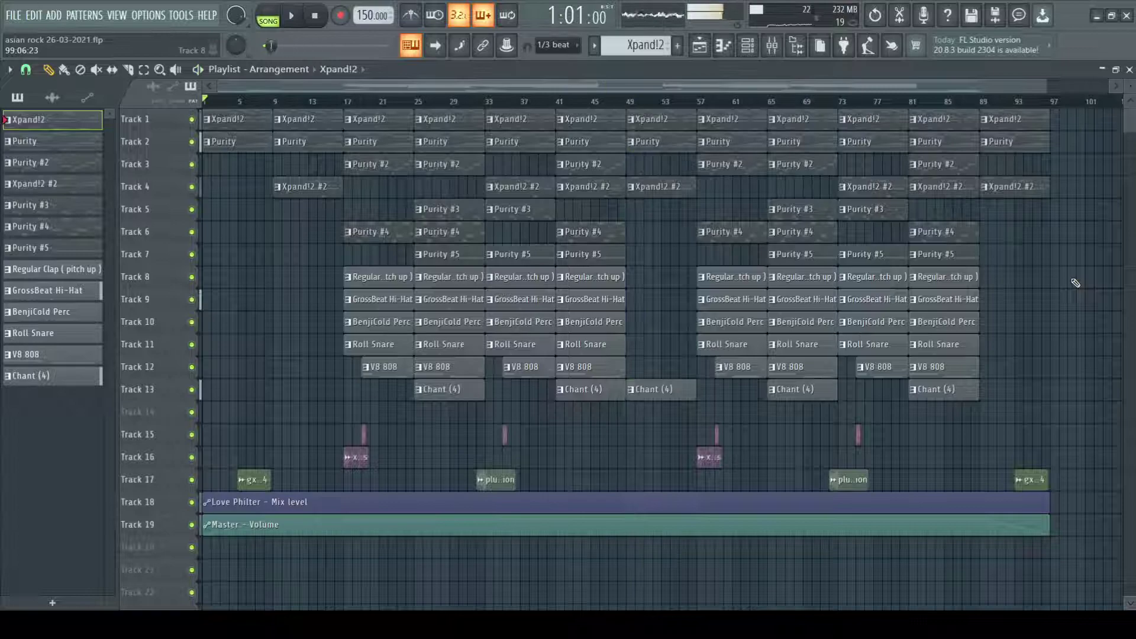
Show the channel rack with the Xpand!2 pattern selected and check the sound loaded in the Xpand!2 instrument
key(KP_Add)
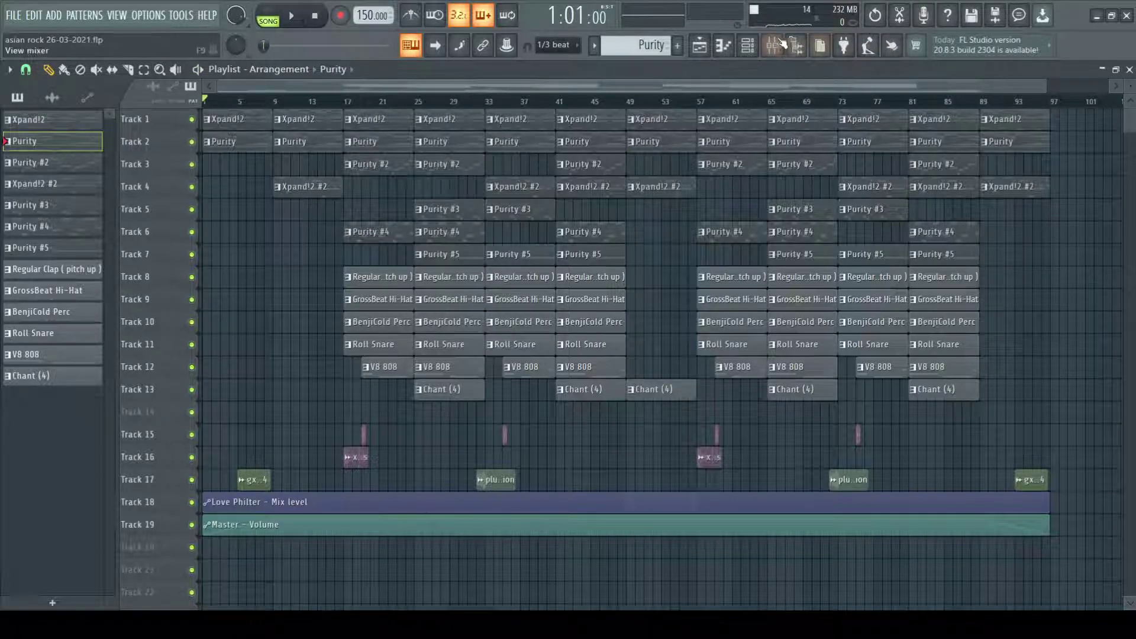
click(756, 48)
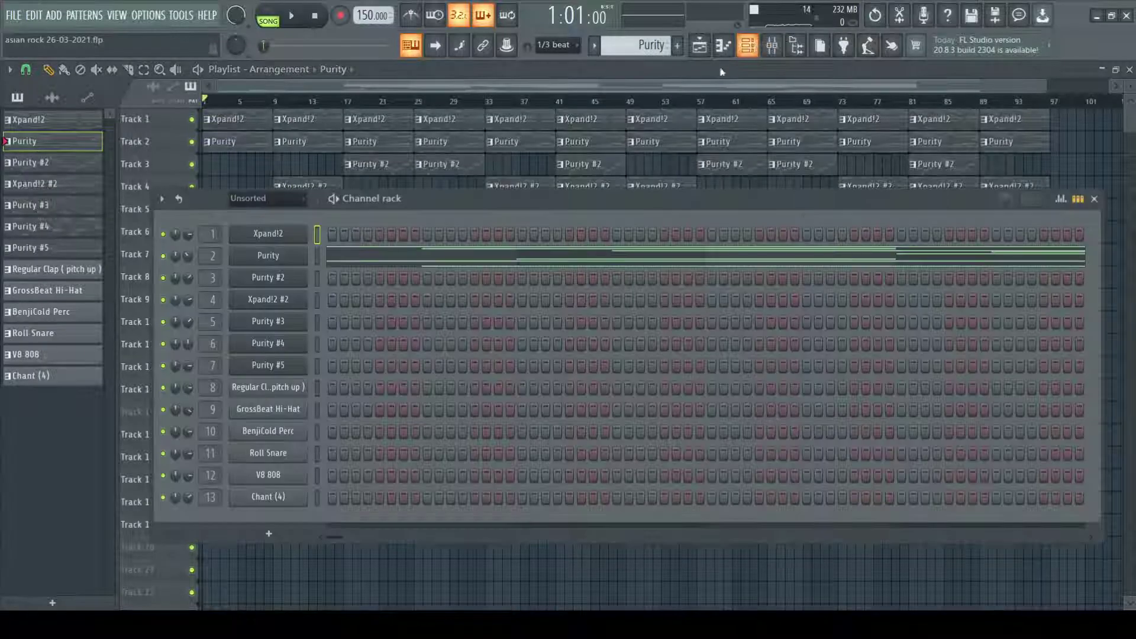
scroll(642, 45, up, 1)
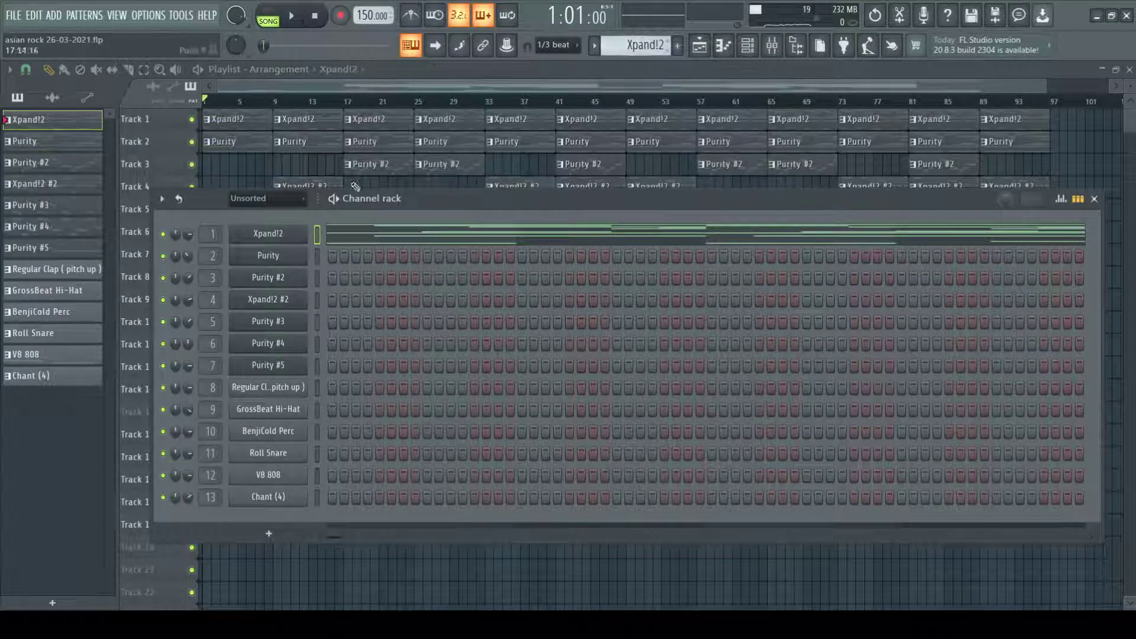
click(281, 236)
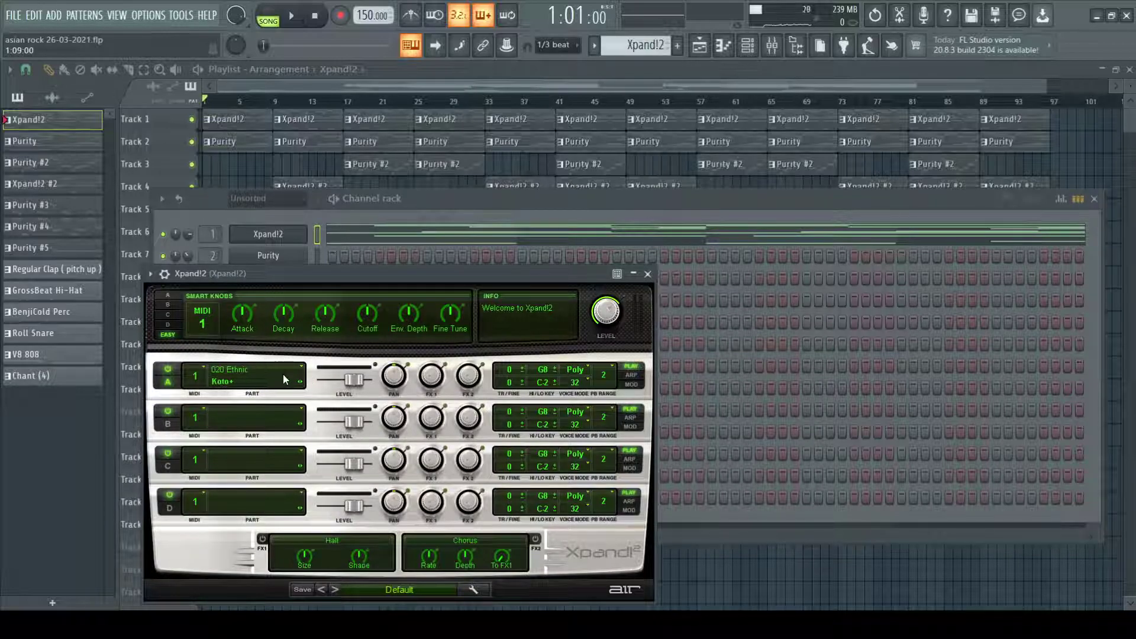
click(649, 274)
Look at the Xpand!2 melody in the piano roll and switch playback to pattern mode
click(647, 233)
scroll(738, 215, down, 3)
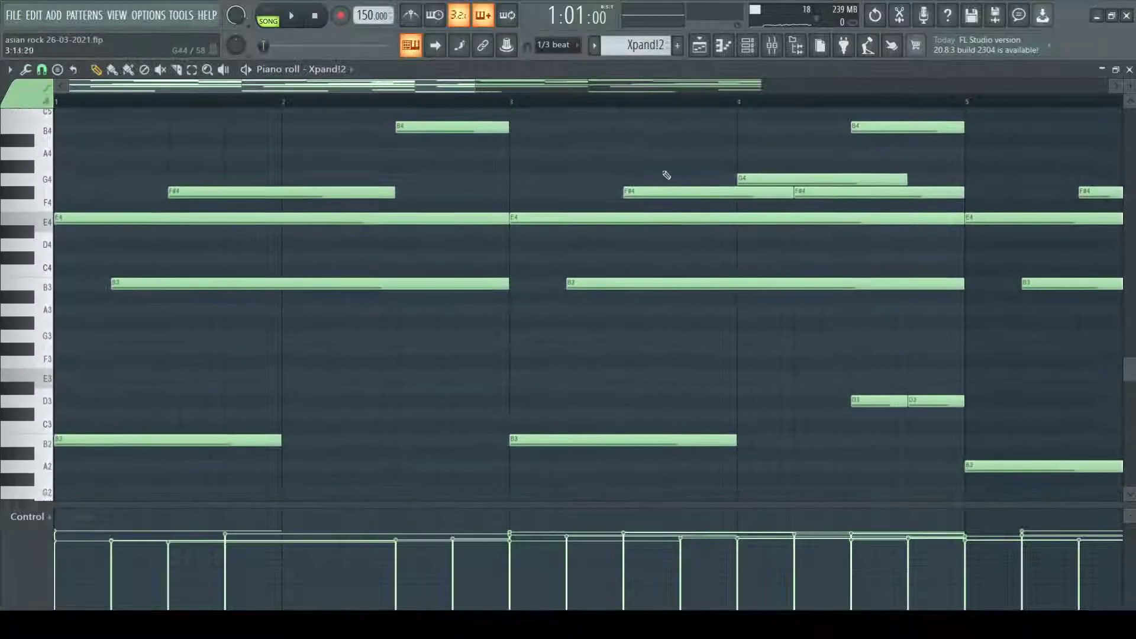
click(268, 19)
click(1130, 69)
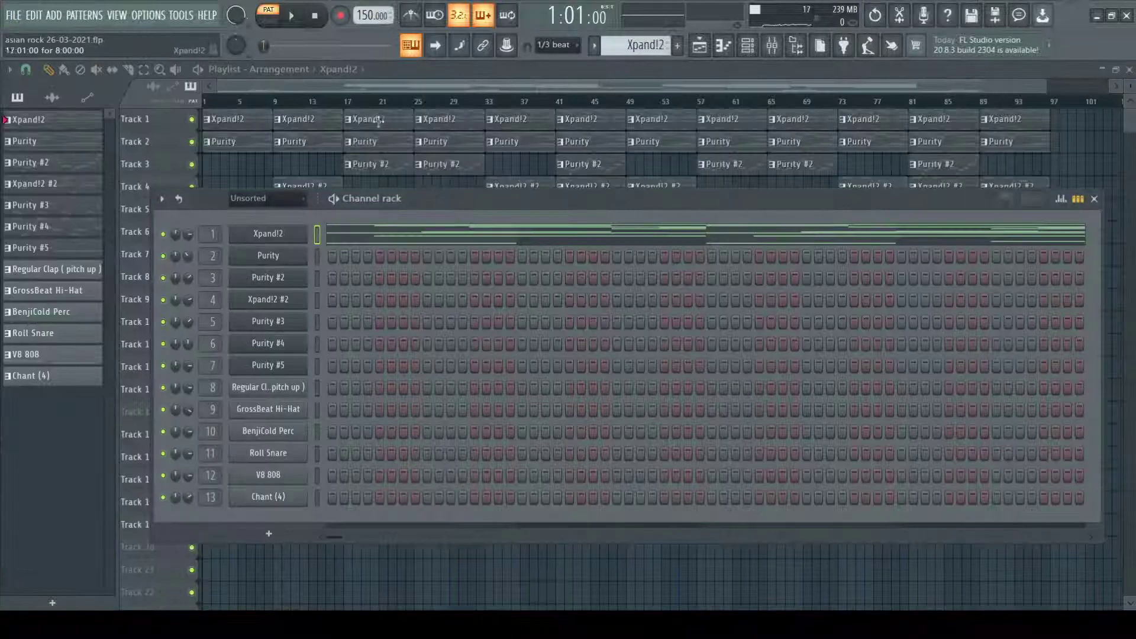
Play the Xpand!2 pattern in the piano roll with all its notes in view and stop playback
key(F6)
click(265, 14)
click(264, 14)
key(space)
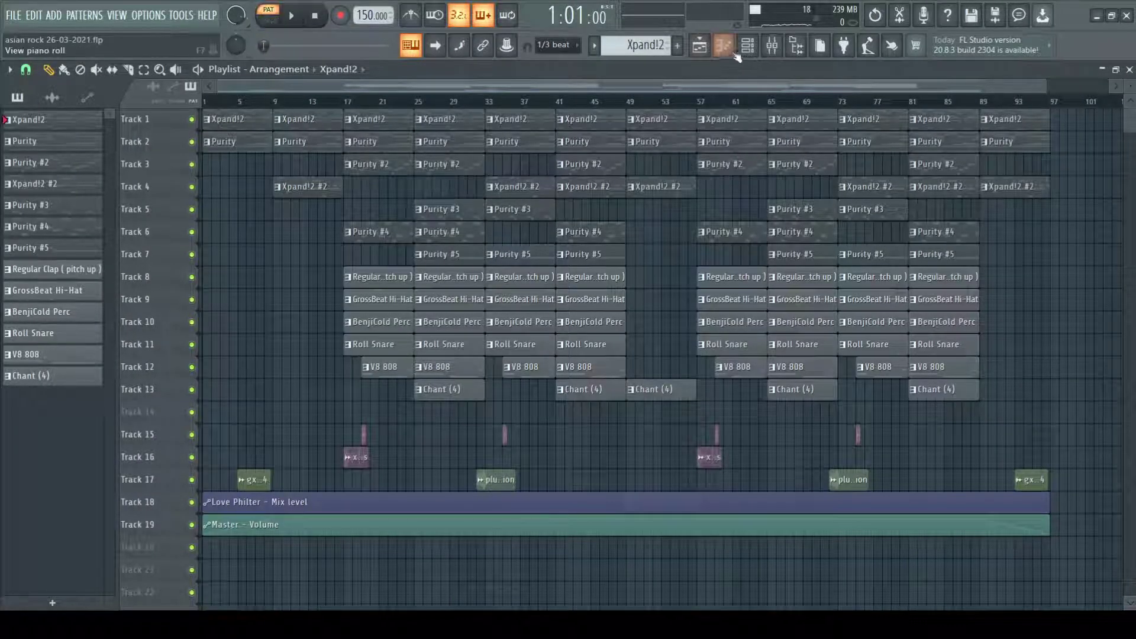
key(F6)
key(F7)
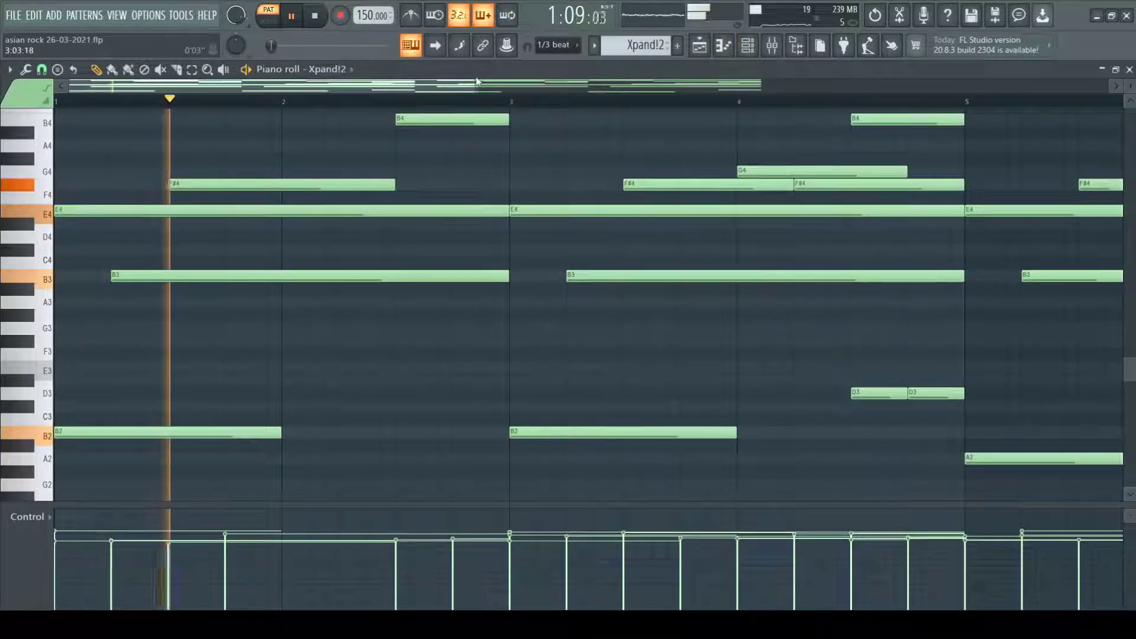
key(Page_Down)
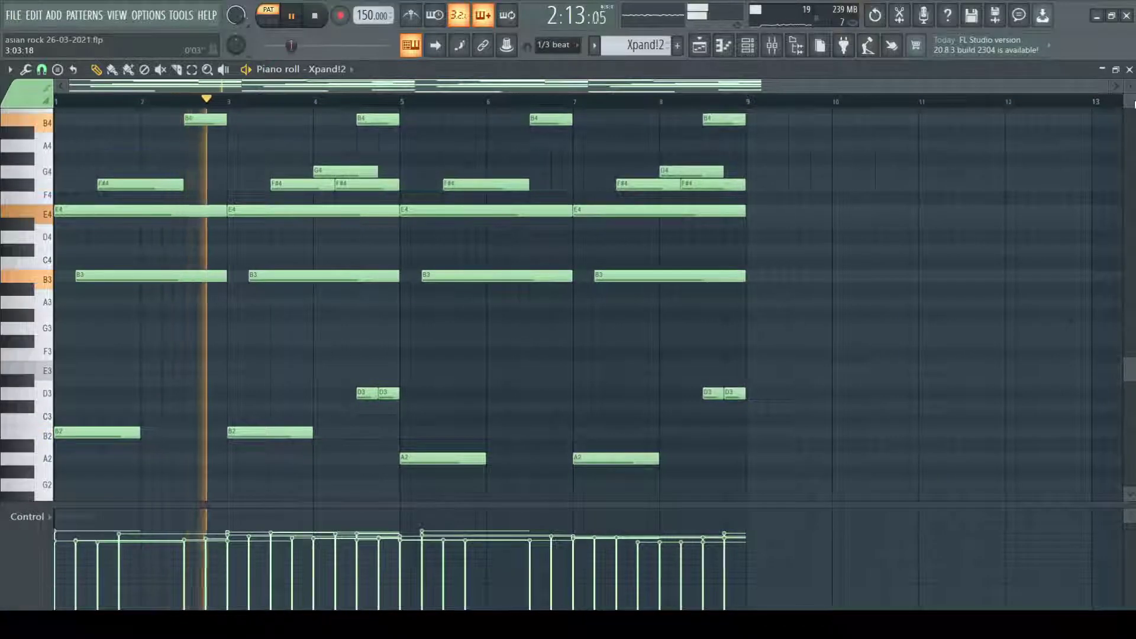
scroll(1131, 83, down, 2)
scroll(959, 177, up, 2)
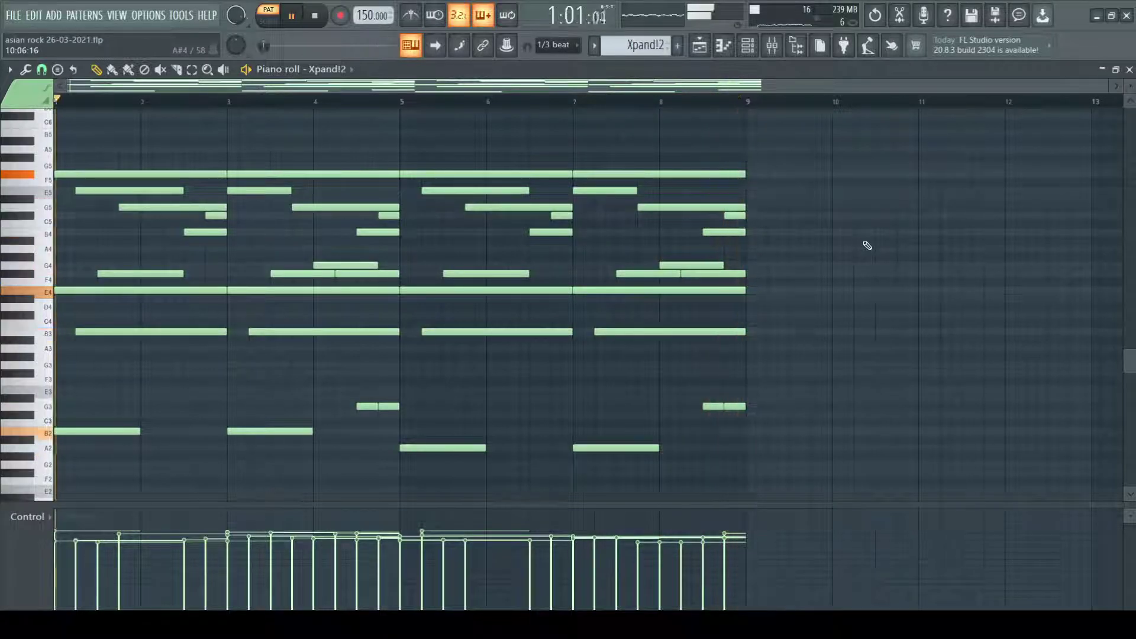
click(315, 16)
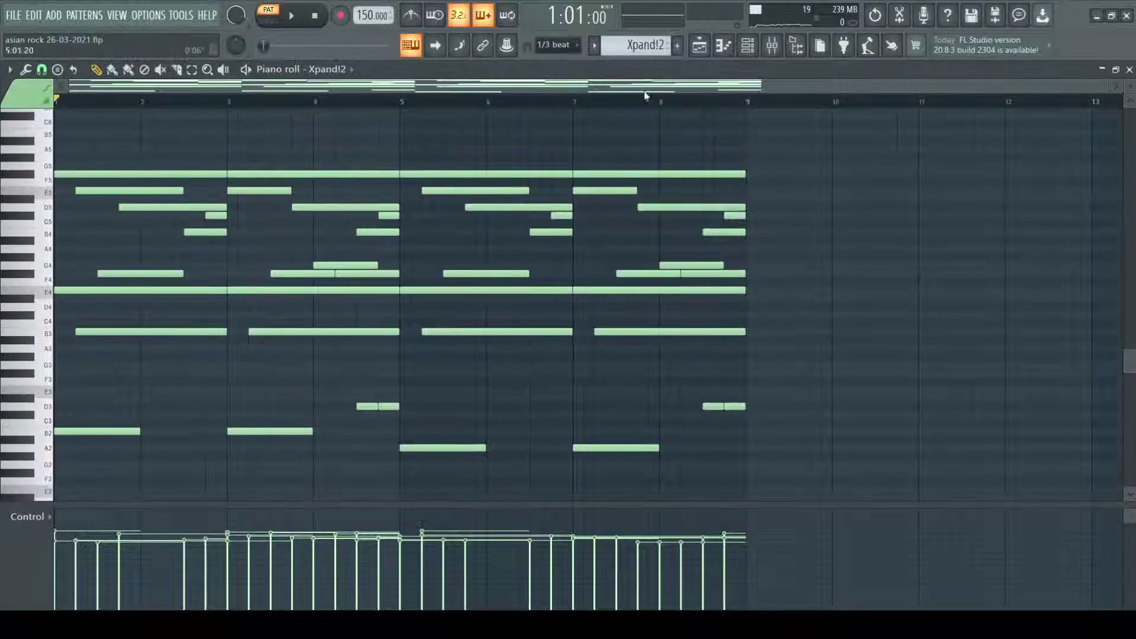
Move the first E5 note in bar 1 of the Xpand!2 melody about half a beat earlier and close the piano roll
drag(1107, 89, 906, 89)
scroll(1074, 160, down, 2)
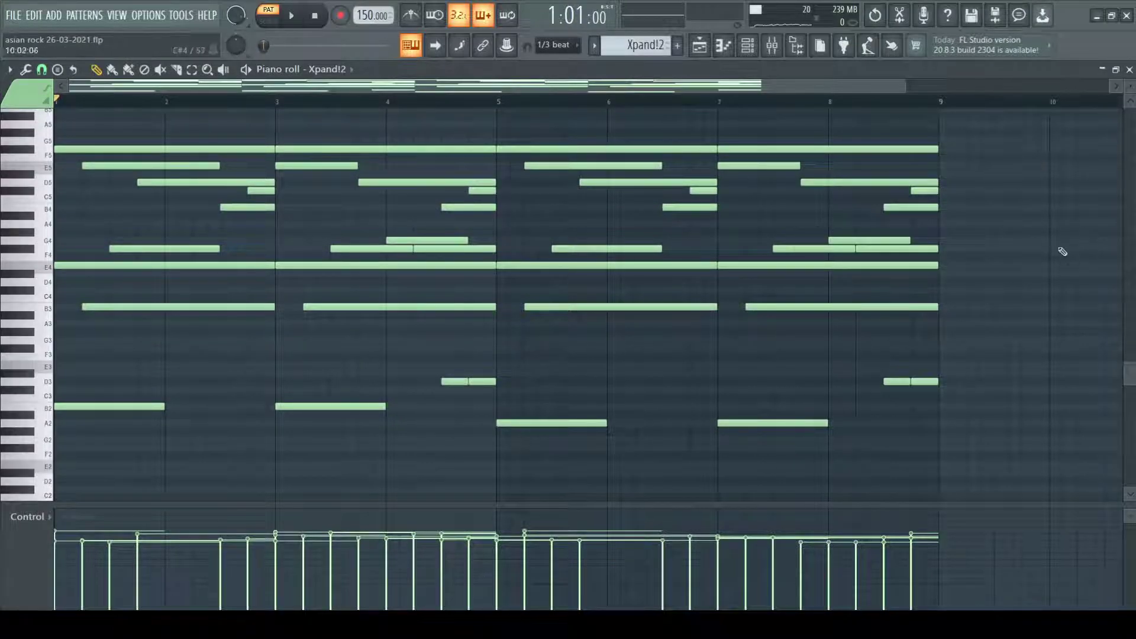
scroll(583, 201, up, 3)
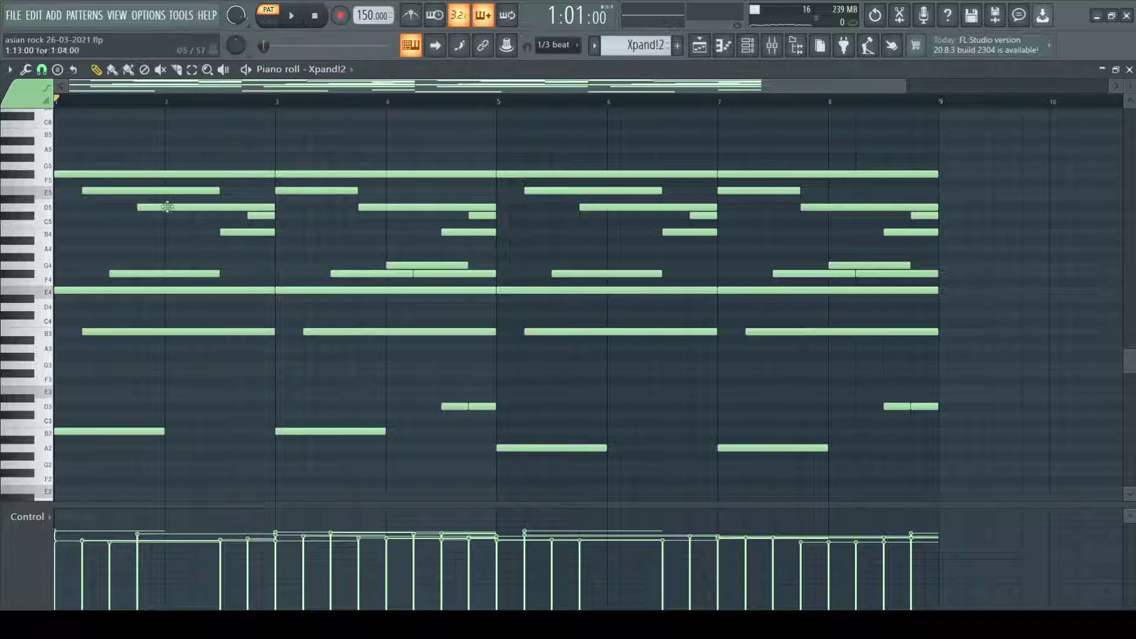
drag(162, 192, 158, 200)
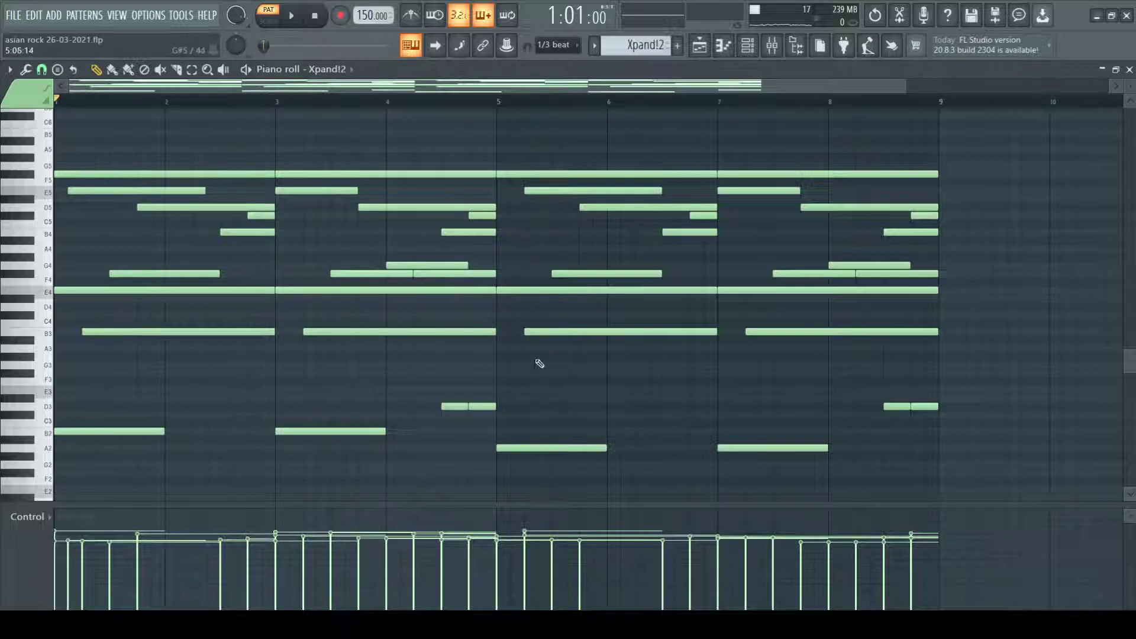
scroll(439, 310, down, 3)
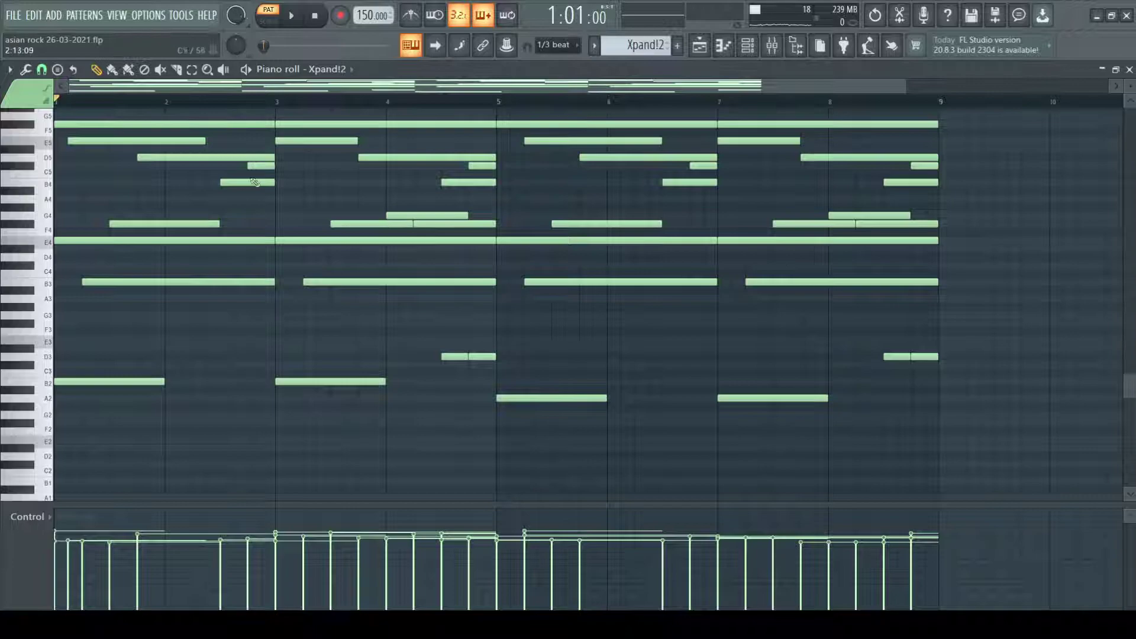
scroll(860, 222, up, 2)
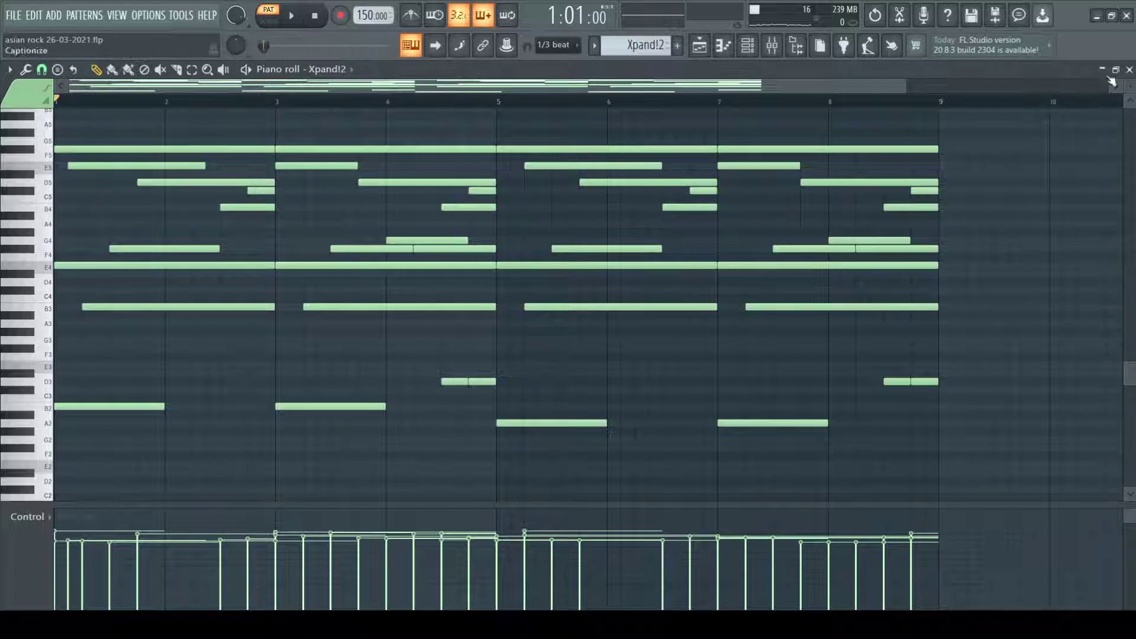
click(1130, 69)
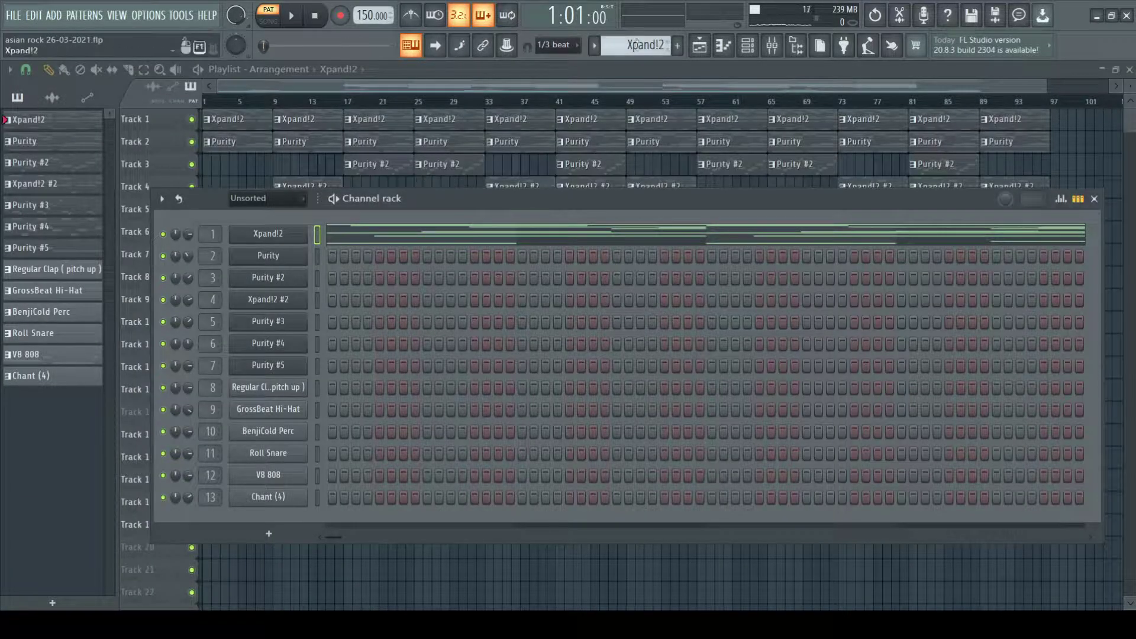
Review the effects on the Xpand!2 mixer track: Fruity Flanger, EQUO, Fruity Reeverb 2, Fruity delay 2 and Fruity Chorus
click(774, 48)
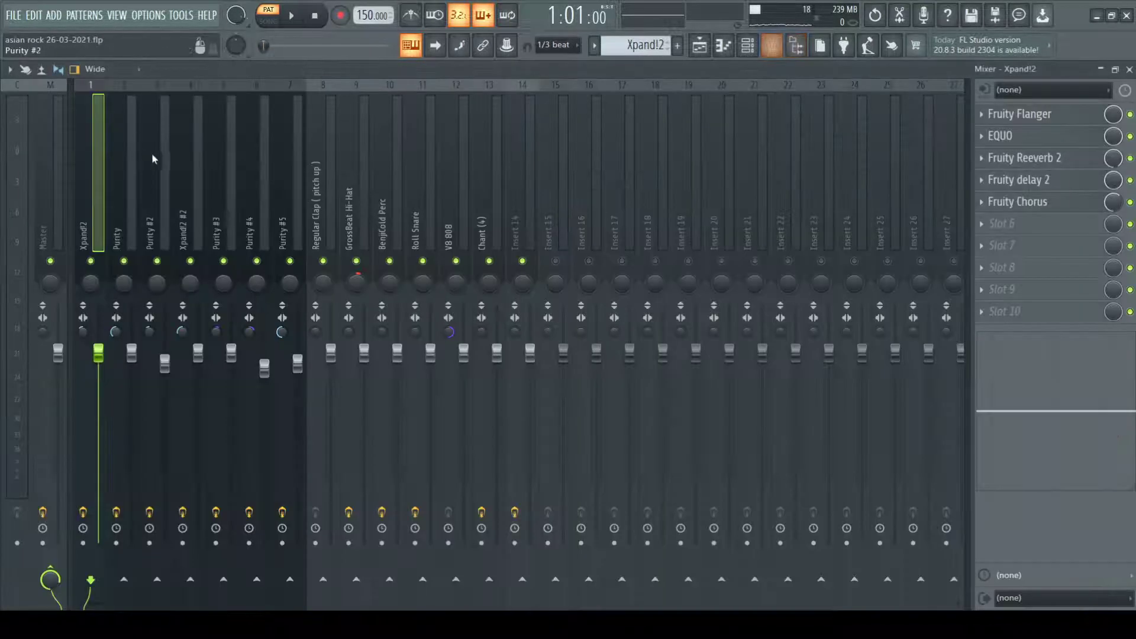
click(1050, 119)
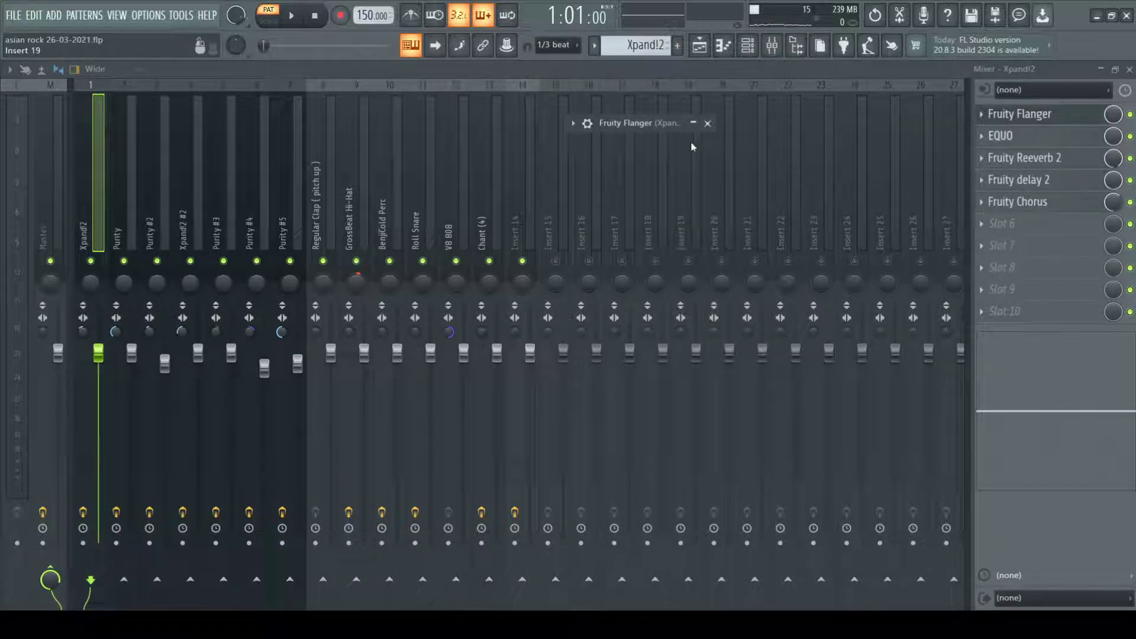
click(692, 124)
click(707, 124)
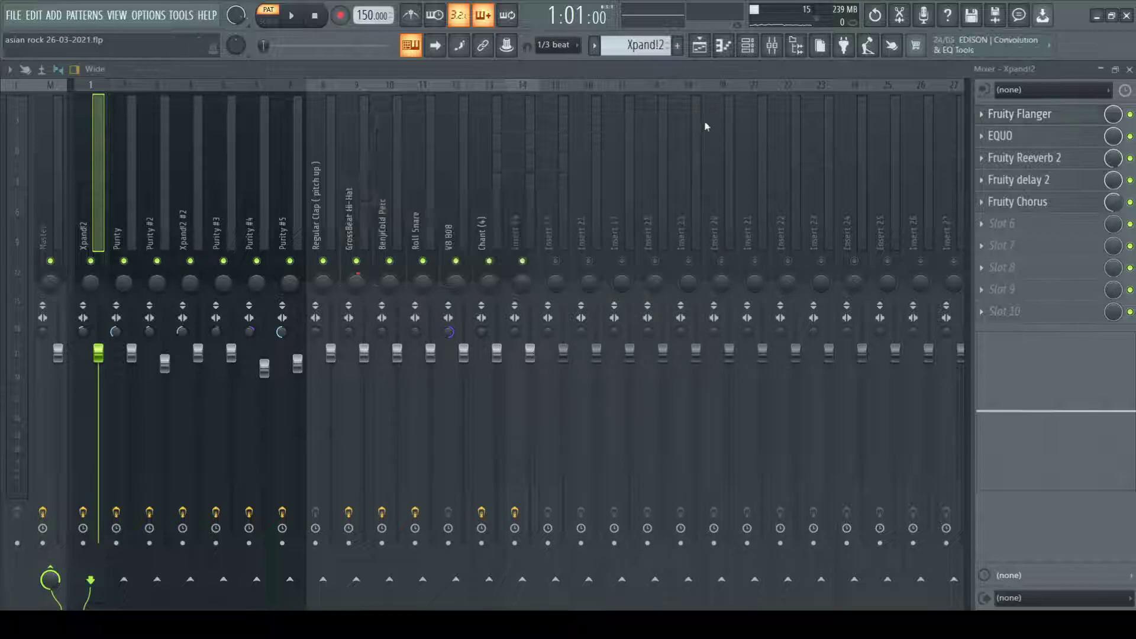
click(1036, 144)
click(1042, 159)
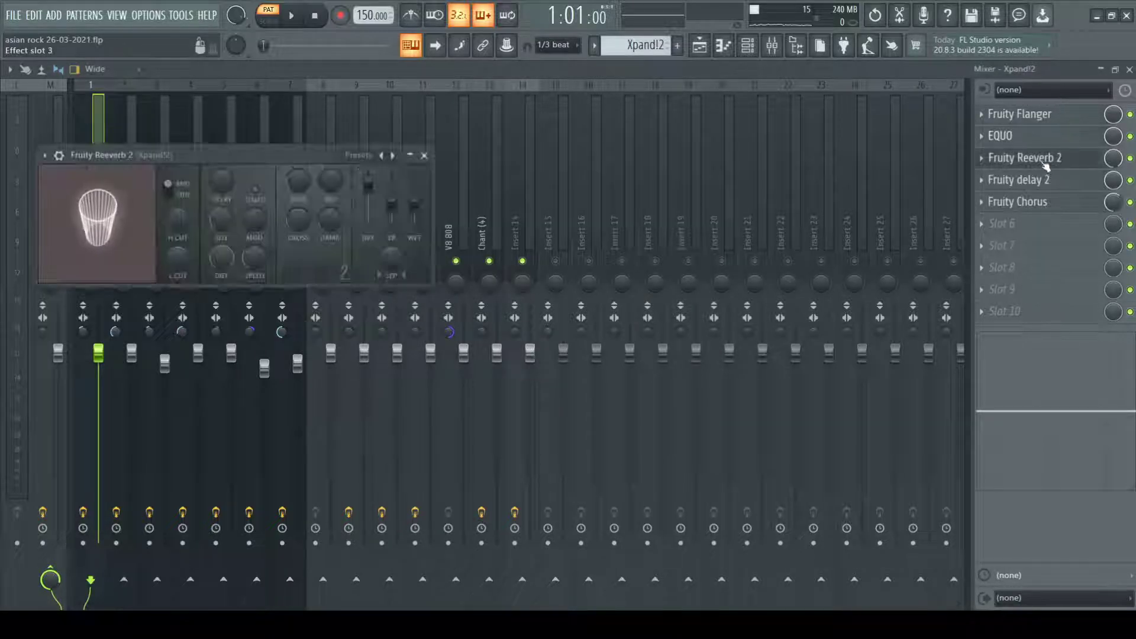
click(1045, 162)
click(1035, 179)
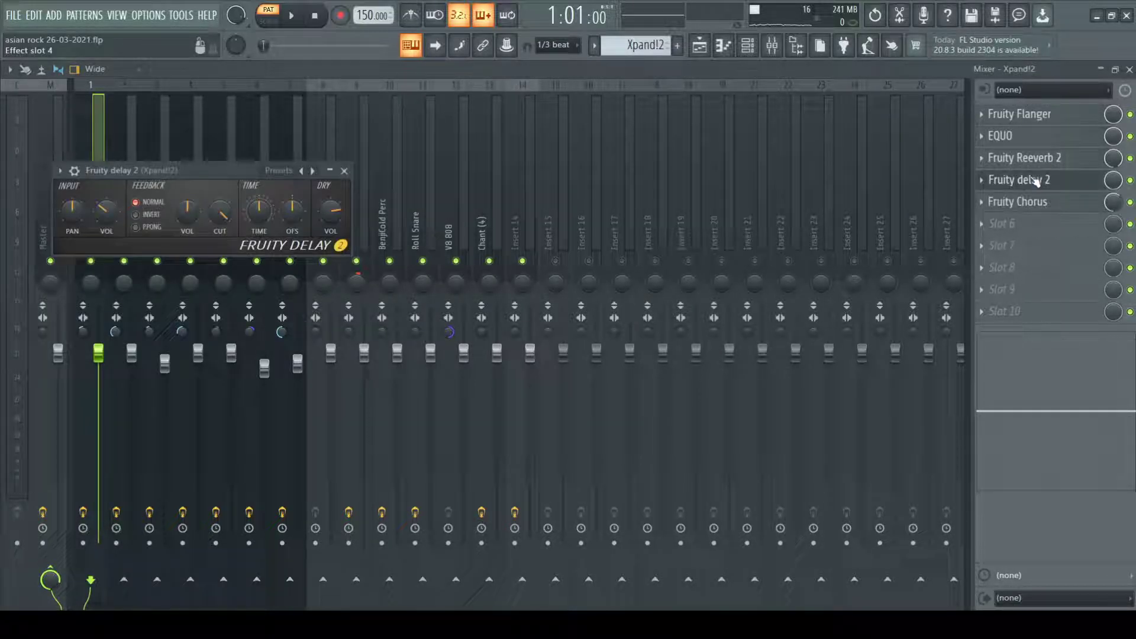
click(1029, 204)
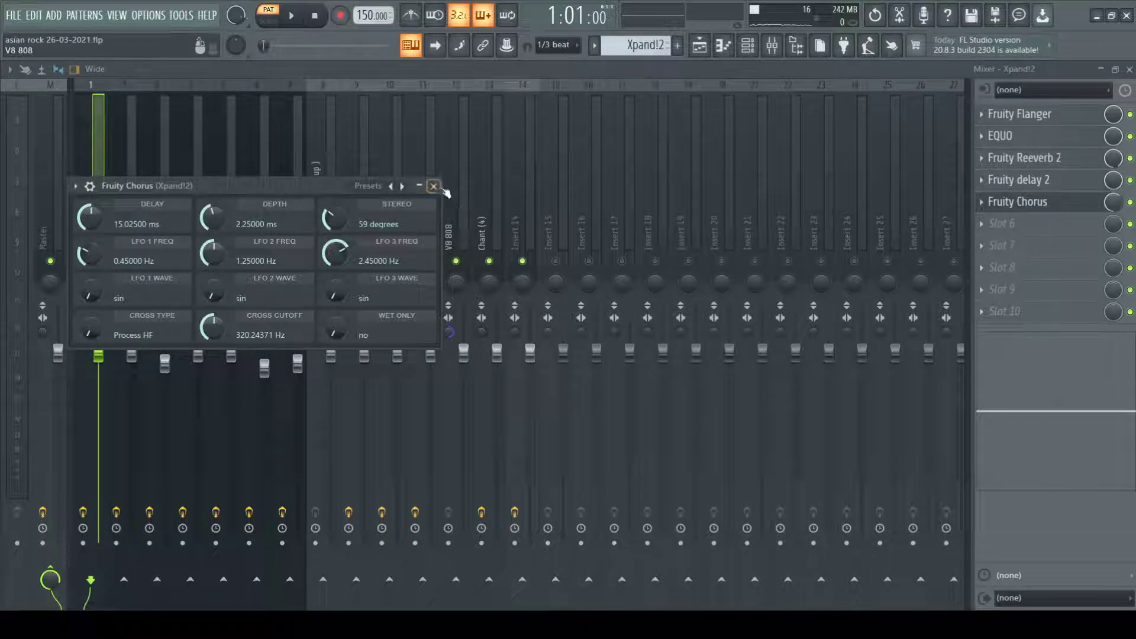
click(434, 187)
click(1129, 70)
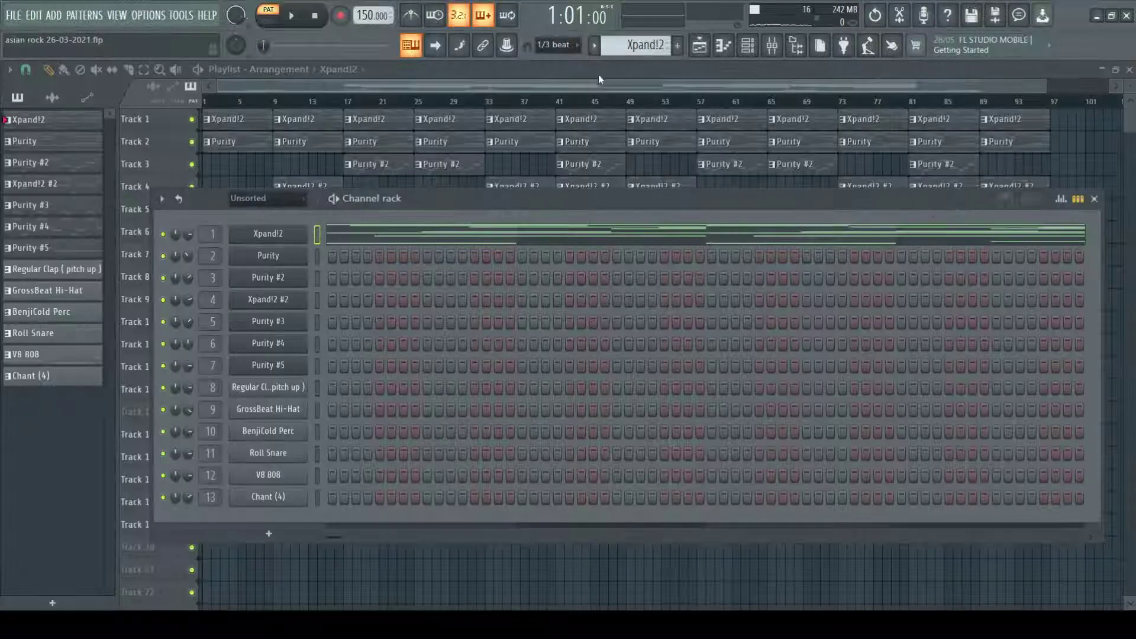
Select the Purity pattern and examine its notes in the piano roll
scroll(628, 45, down, 1)
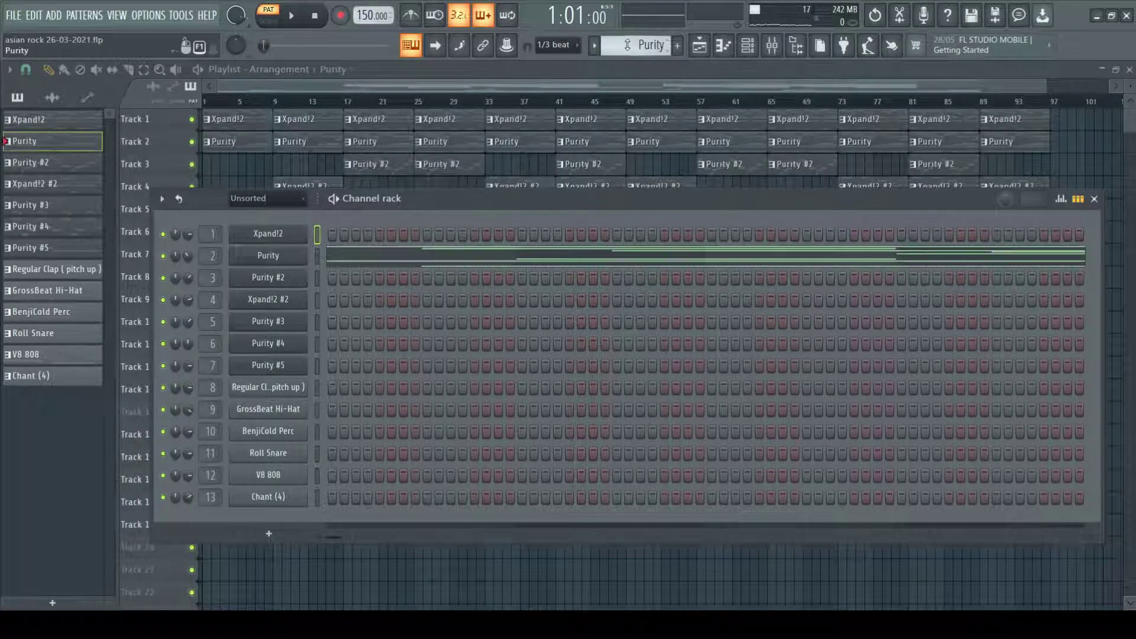
click(348, 268)
scroll(457, 95, up, 2)
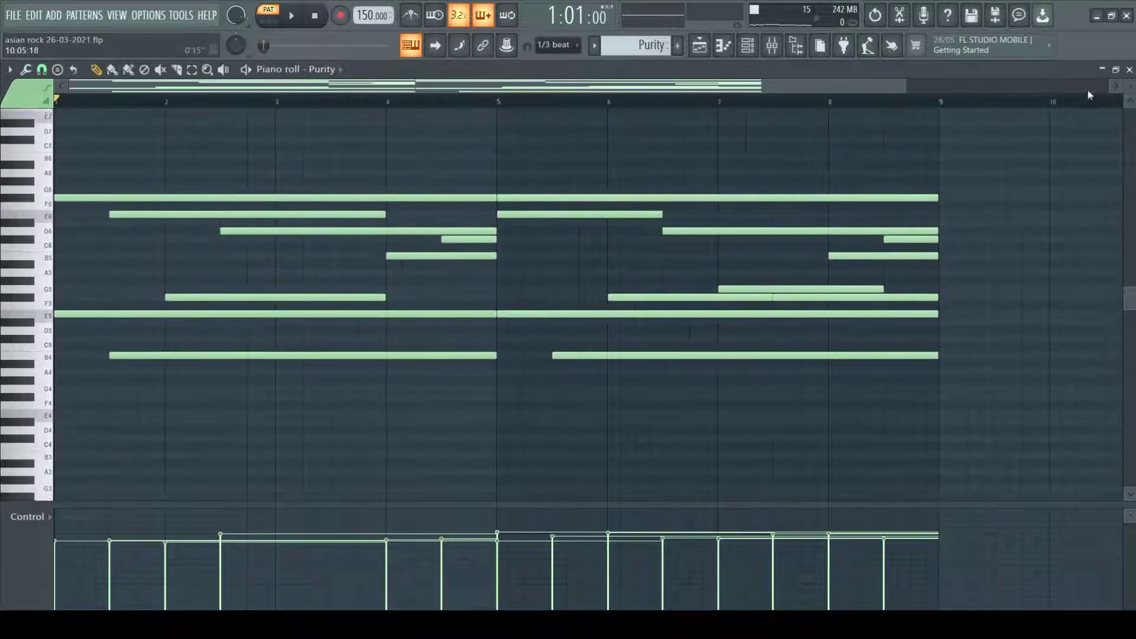
key(F5)
Check the preset loaded in the Purity instrument and reopen the pattern's notes in the piano roll
click(292, 263)
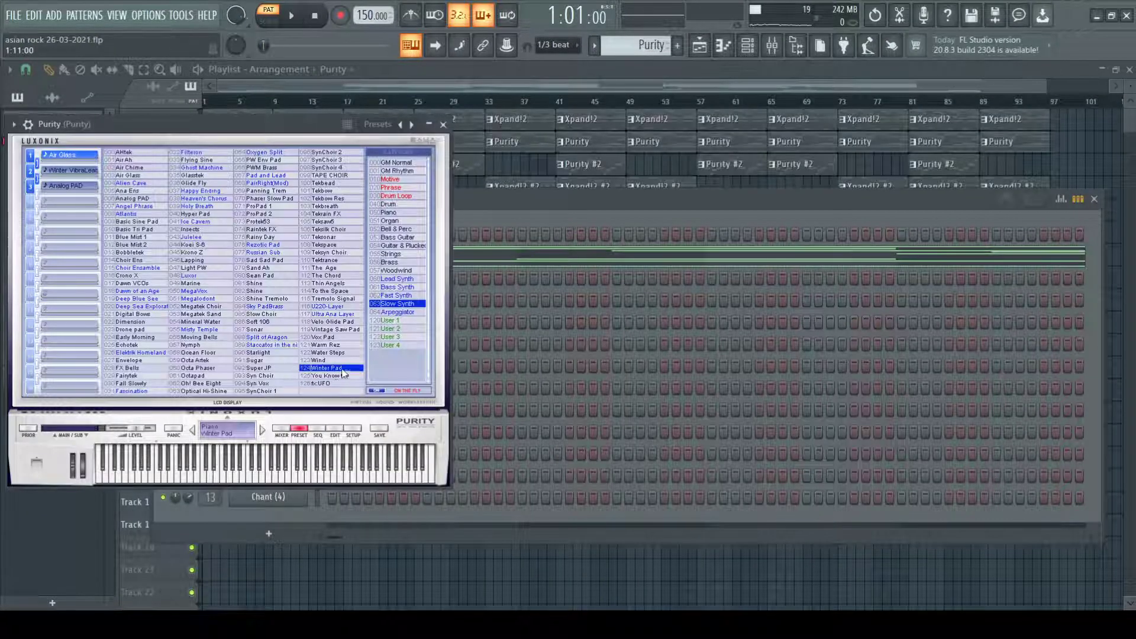
click(443, 124)
click(592, 253)
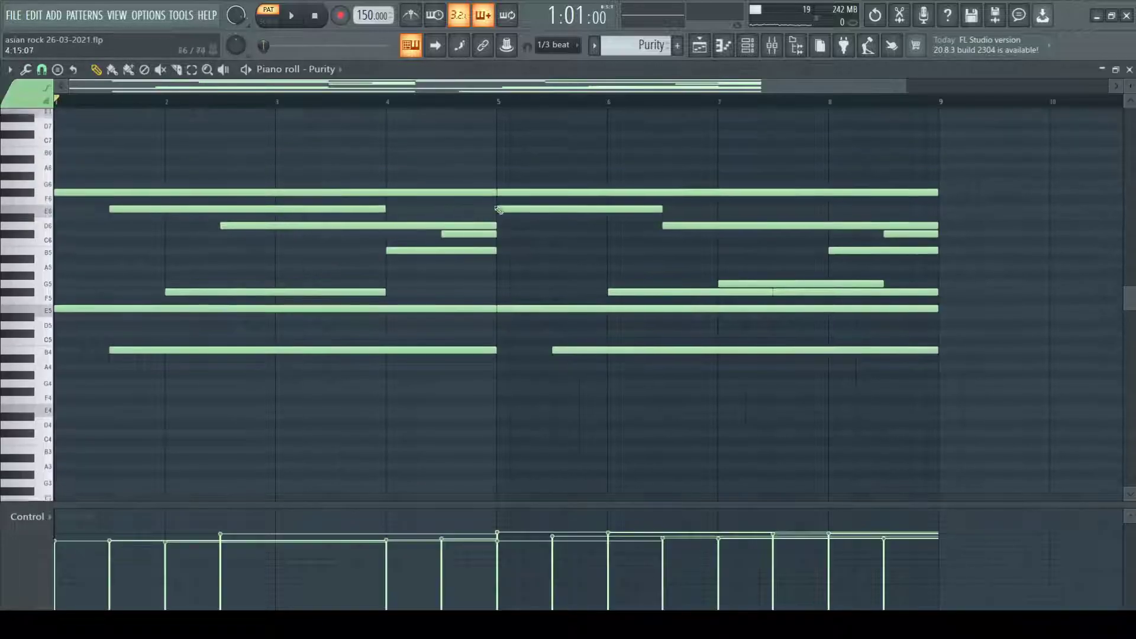
Play the Purity pattern's notes across all eight bars in the piano roll, and close the piano roll
drag(911, 88, 1029, 123)
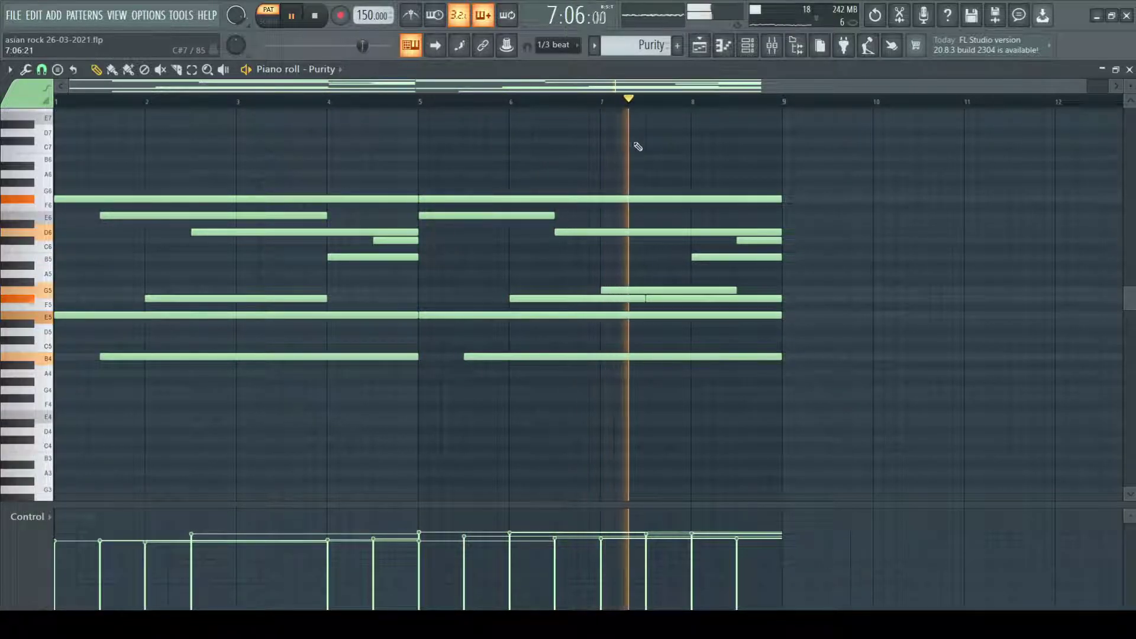
key(space)
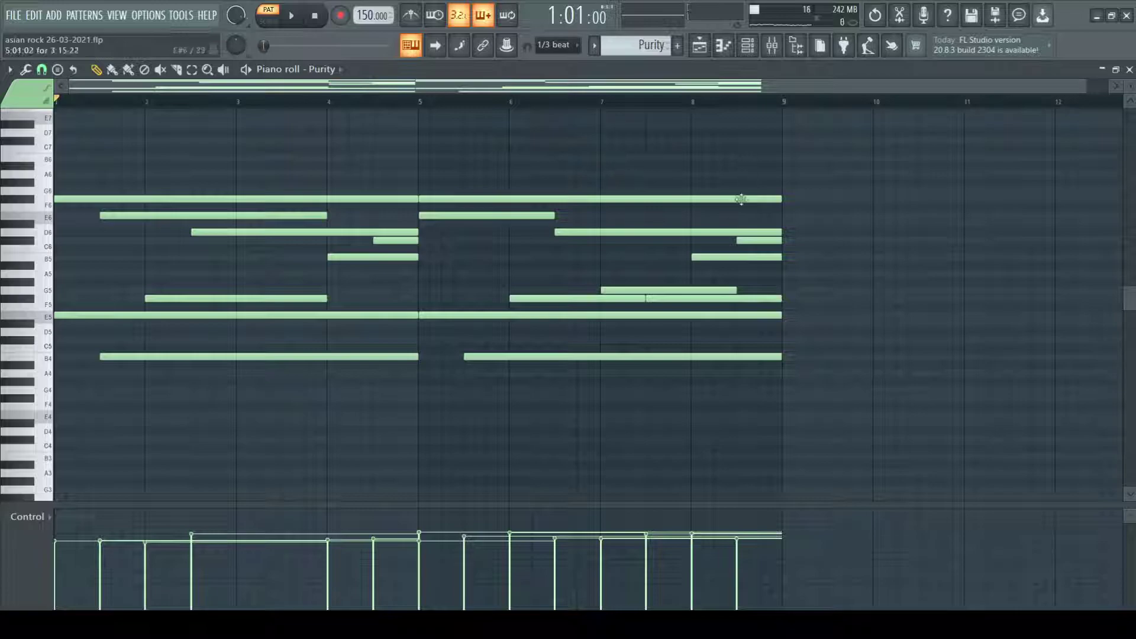
key(Escape)
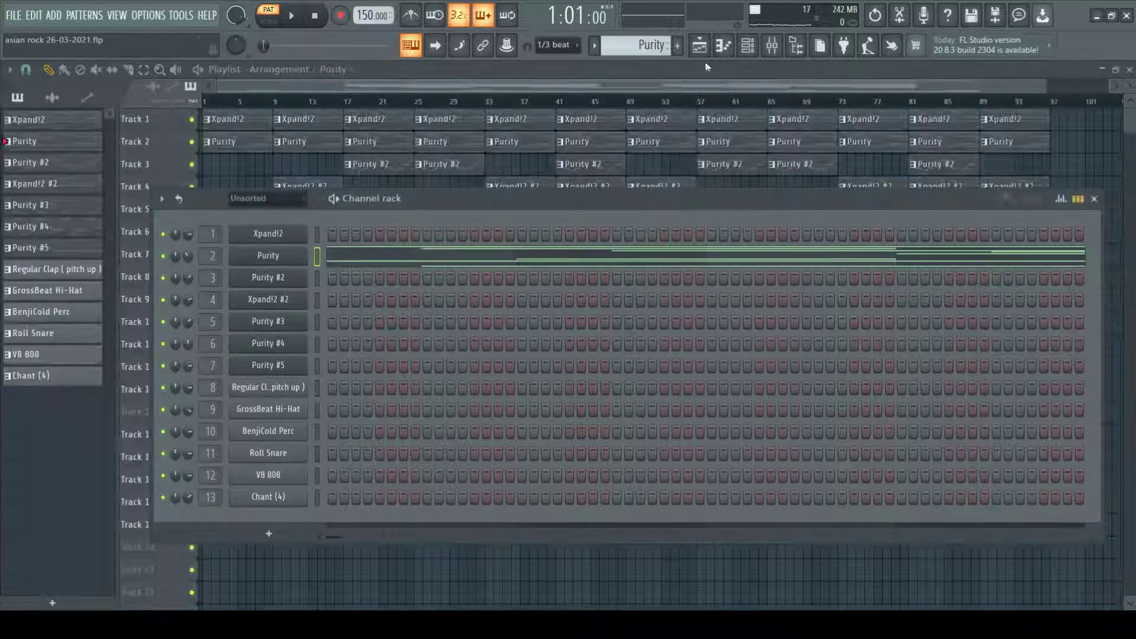
Review the effects on the Purity mixer track: Fruity Chorus, Fruity Reeverb 2 and Fruity parametric EQ 2
click(780, 47)
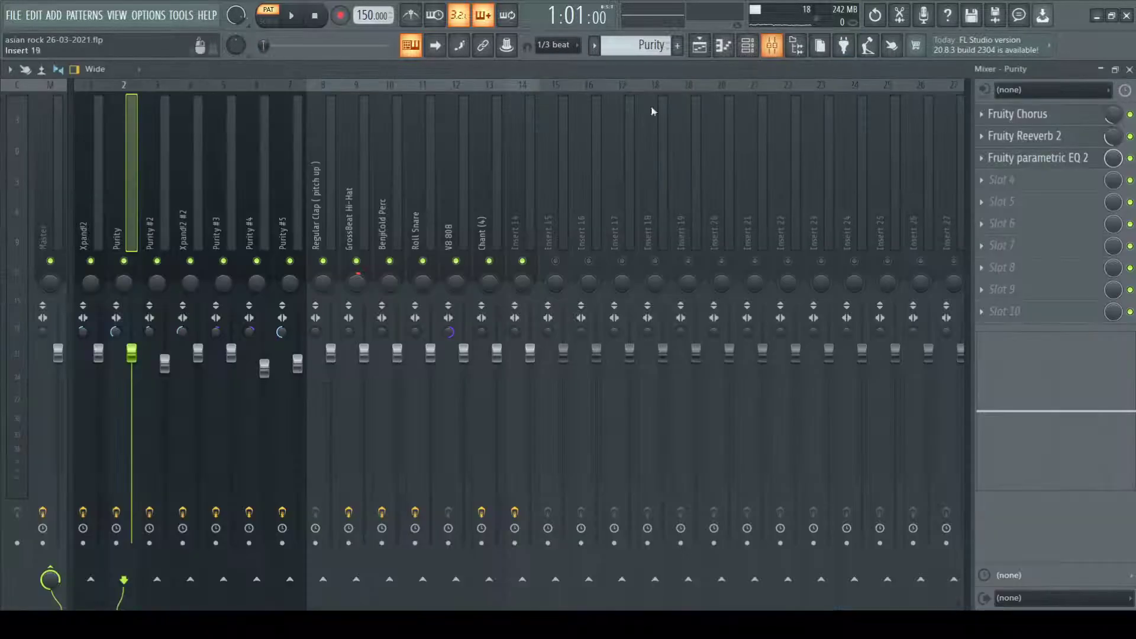
click(1062, 122)
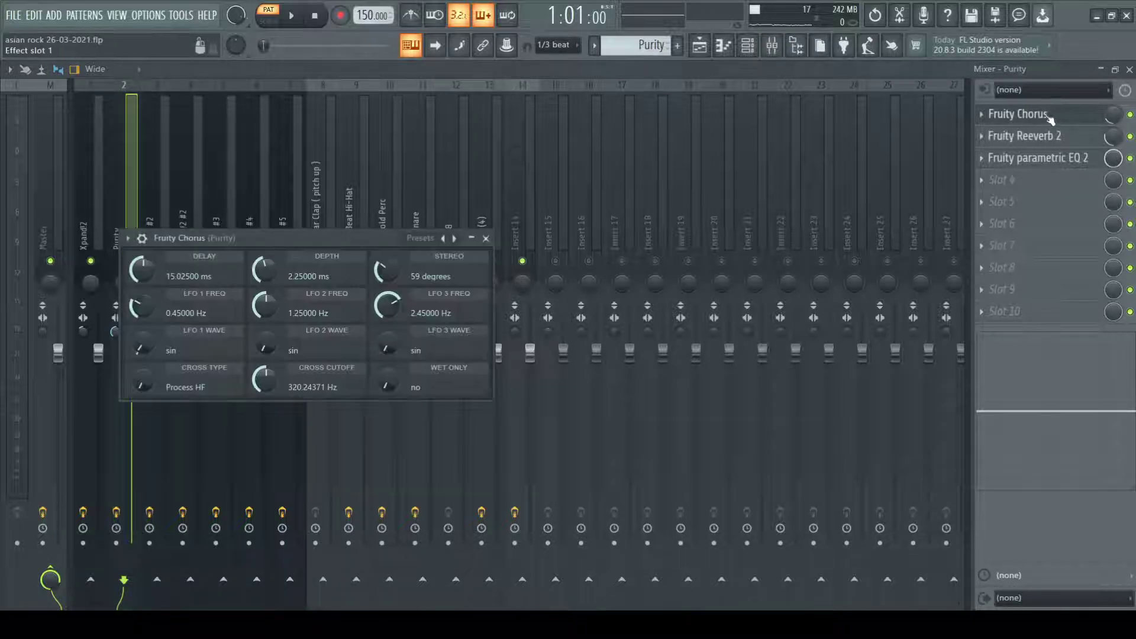
click(1024, 138)
click(1027, 158)
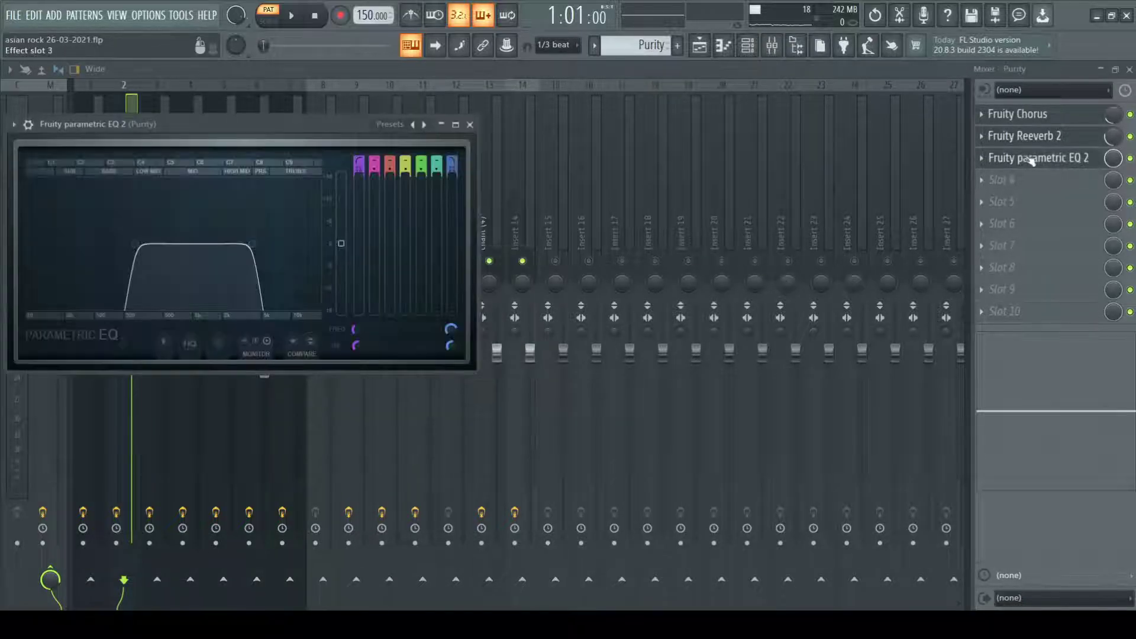
click(1027, 158)
click(1130, 69)
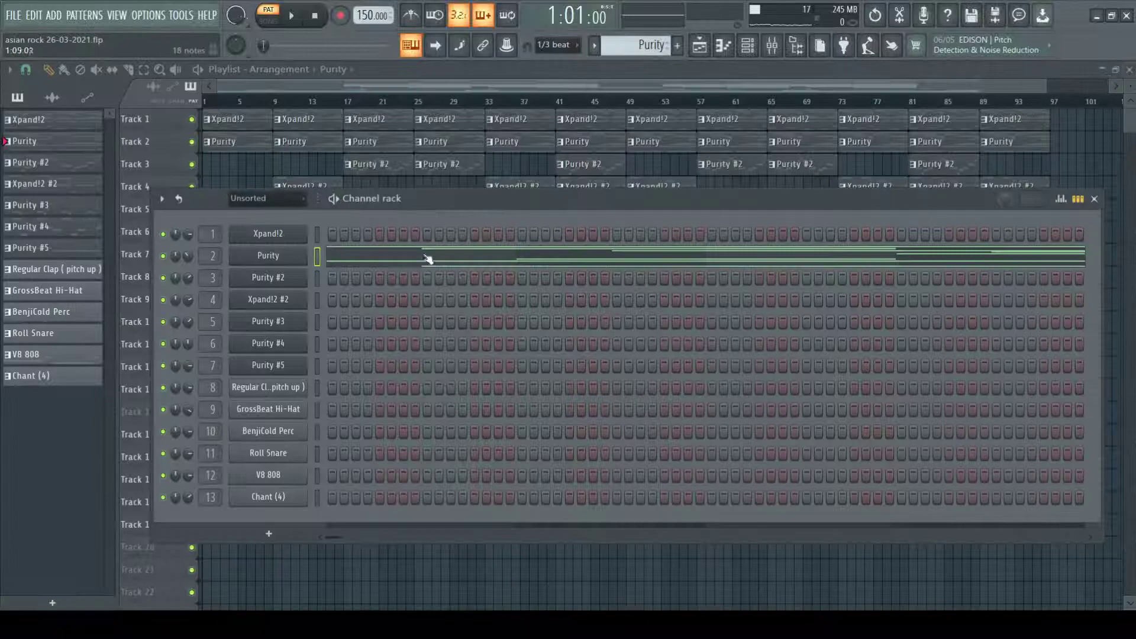
Select the Purity #2 pattern, check its instrument preset, and play its notes in the piano roll
scroll(651, 46, down, 1)
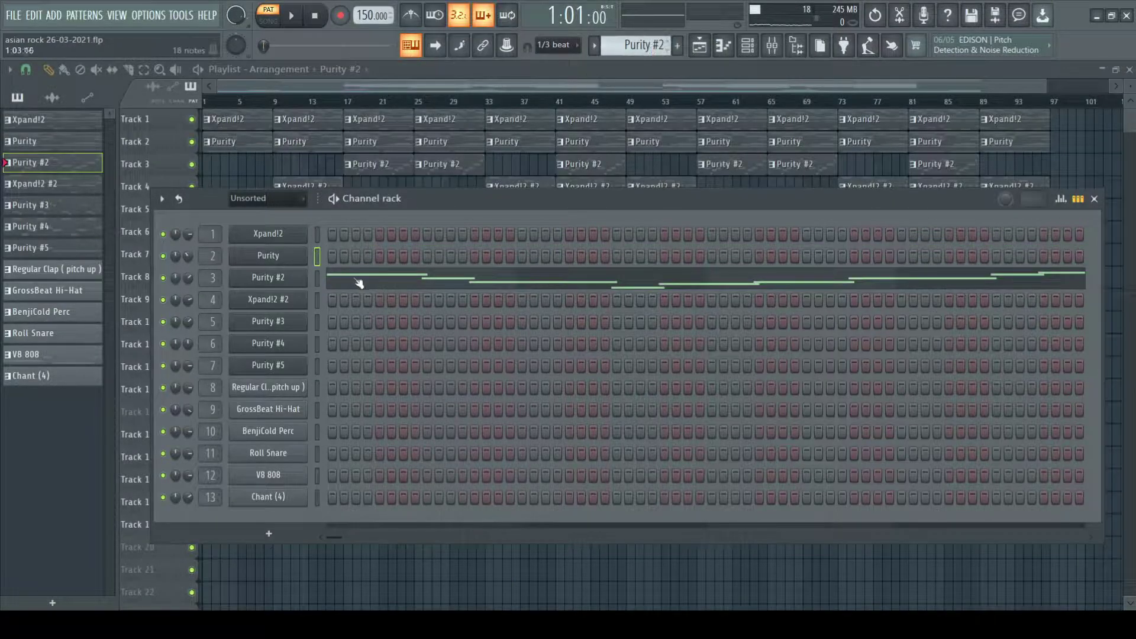
click(279, 283)
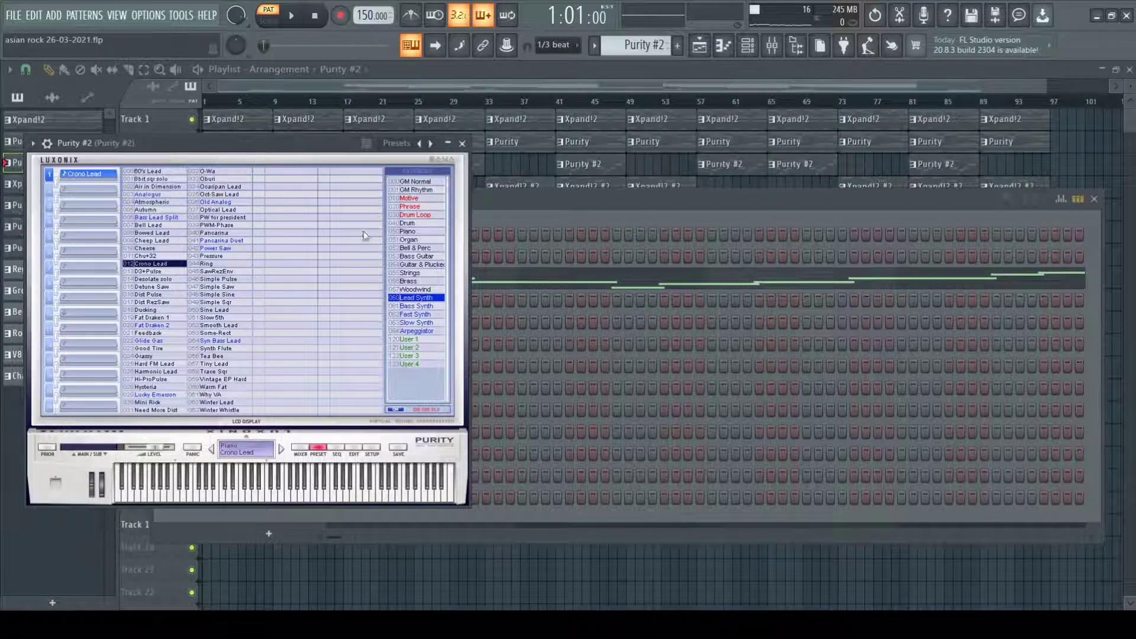
click(462, 144)
click(515, 289)
key(space)
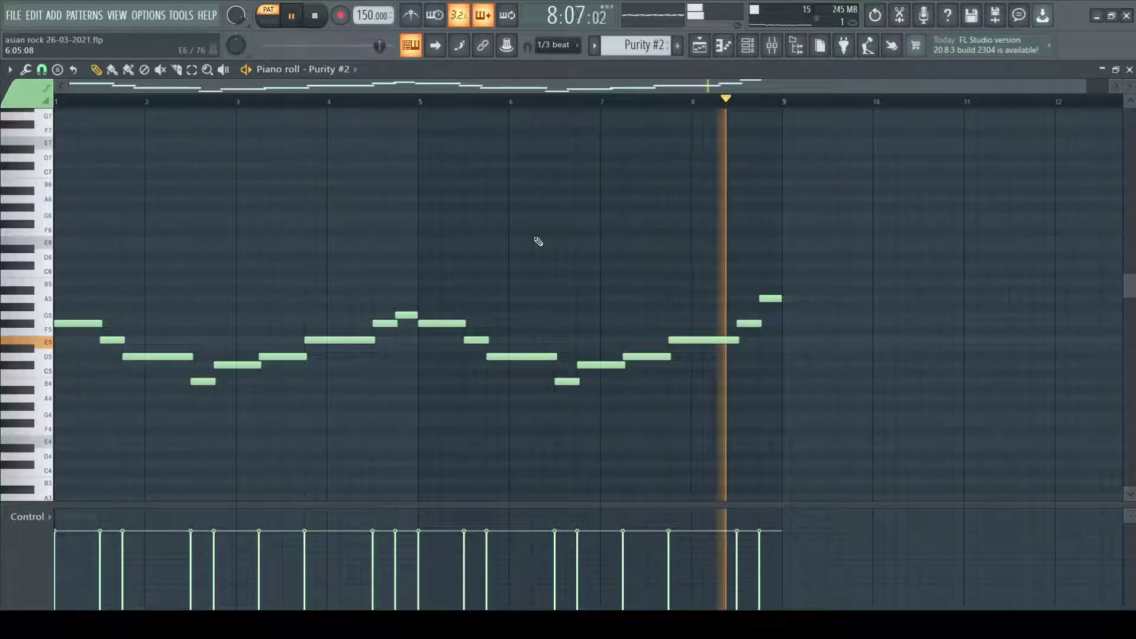
key(space)
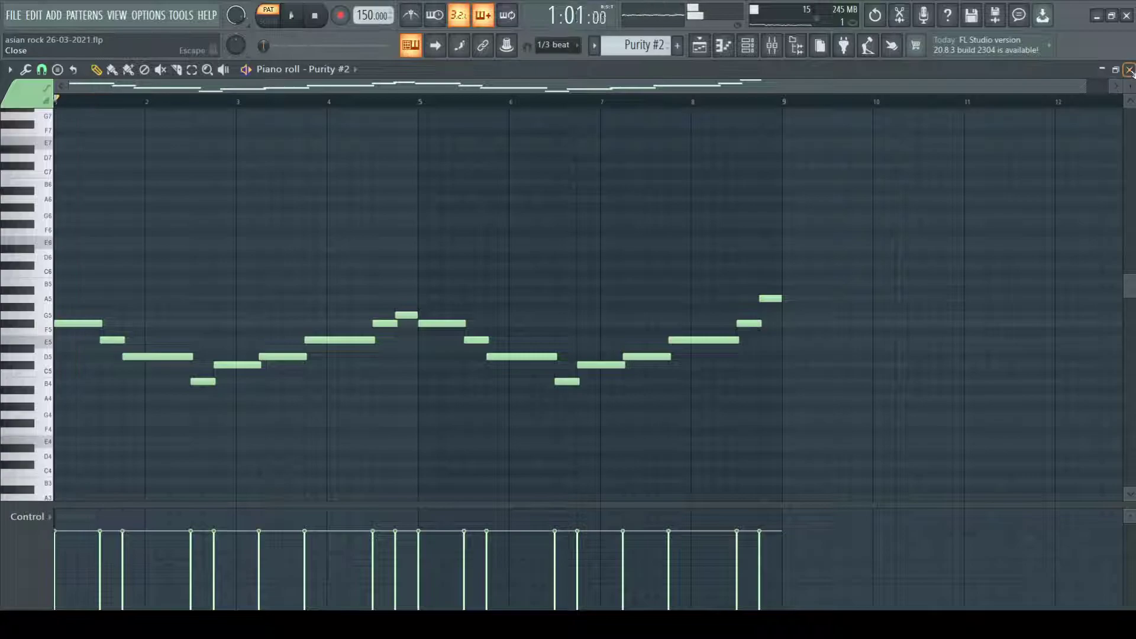
key(F5)
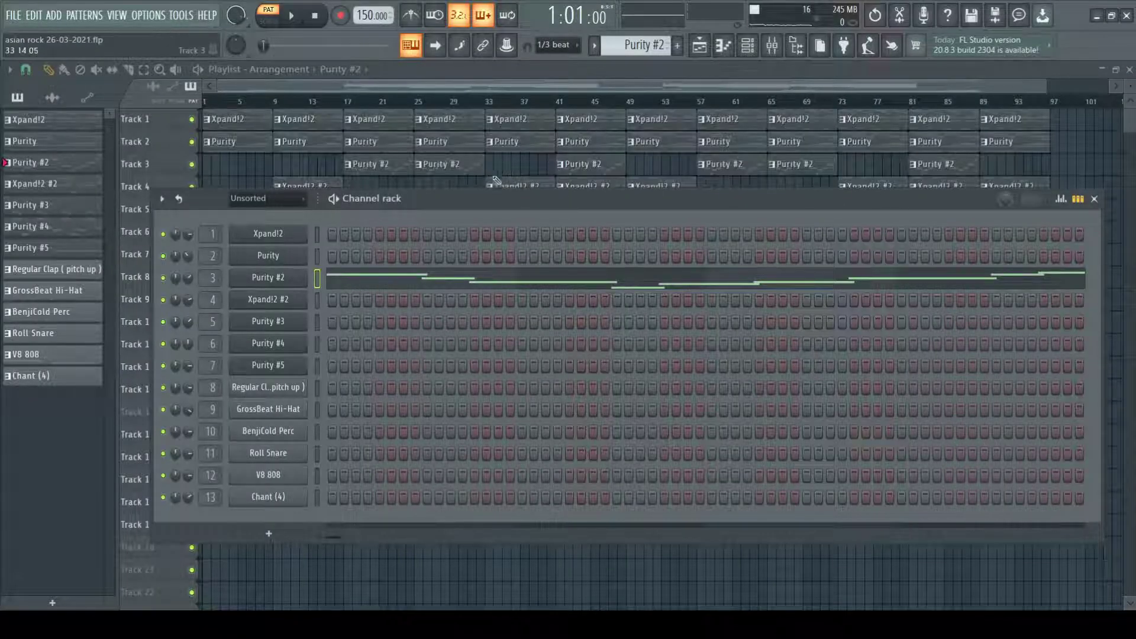
Review the effects on the Purity #2 mixer track: Fruity Chorus, Fruity Reeverb 2 and Fruity parametric EQ 2
click(776, 49)
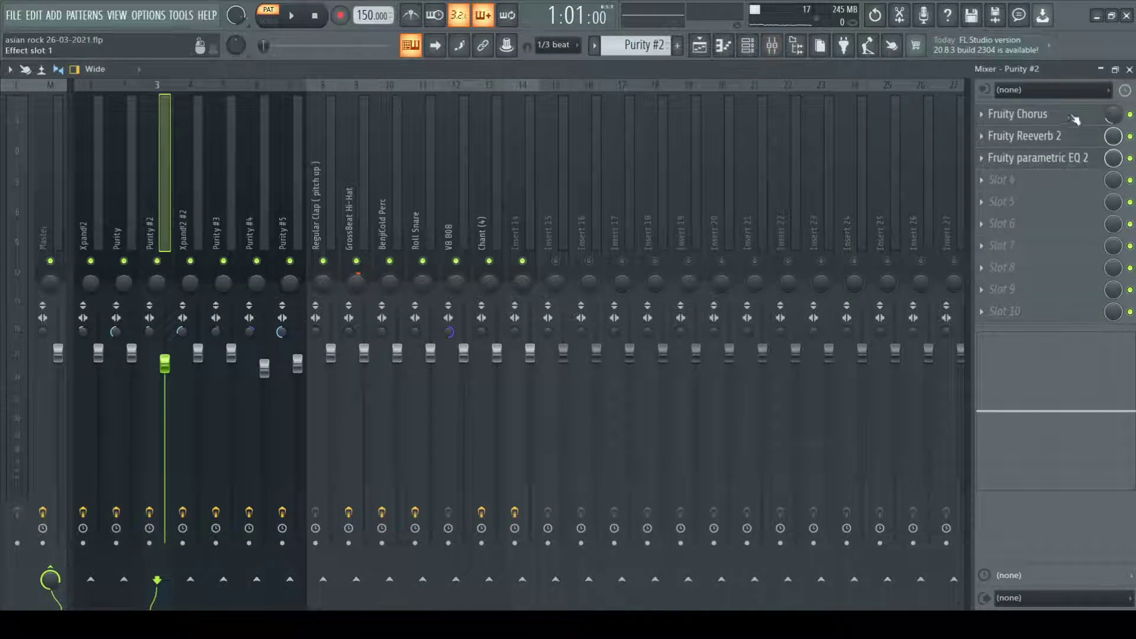
click(1046, 117)
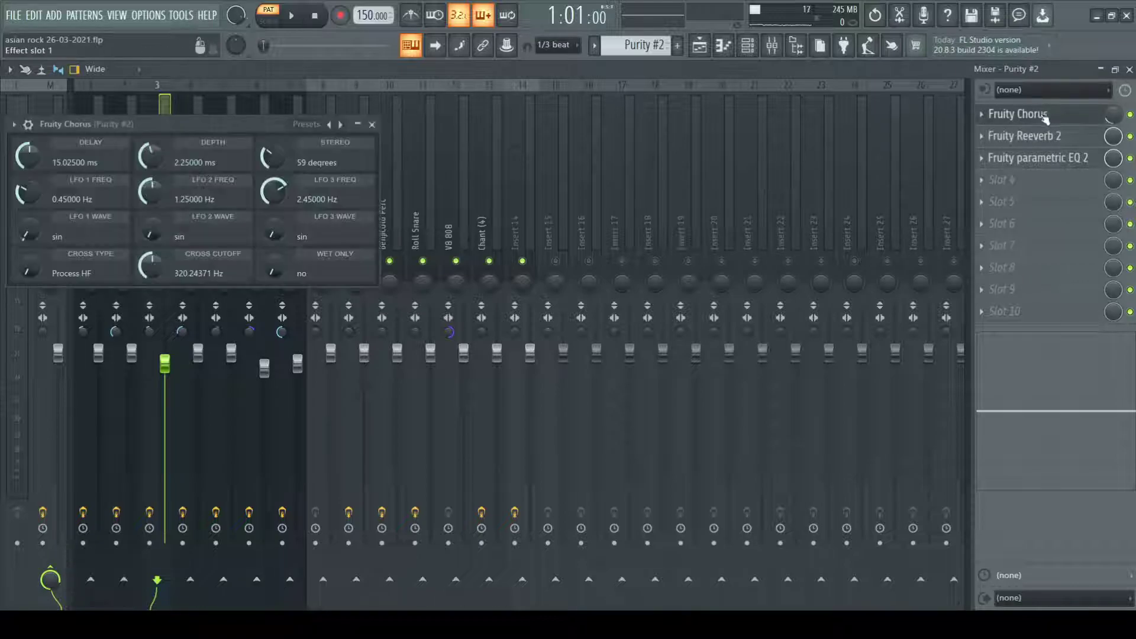
click(1030, 138)
click(1021, 168)
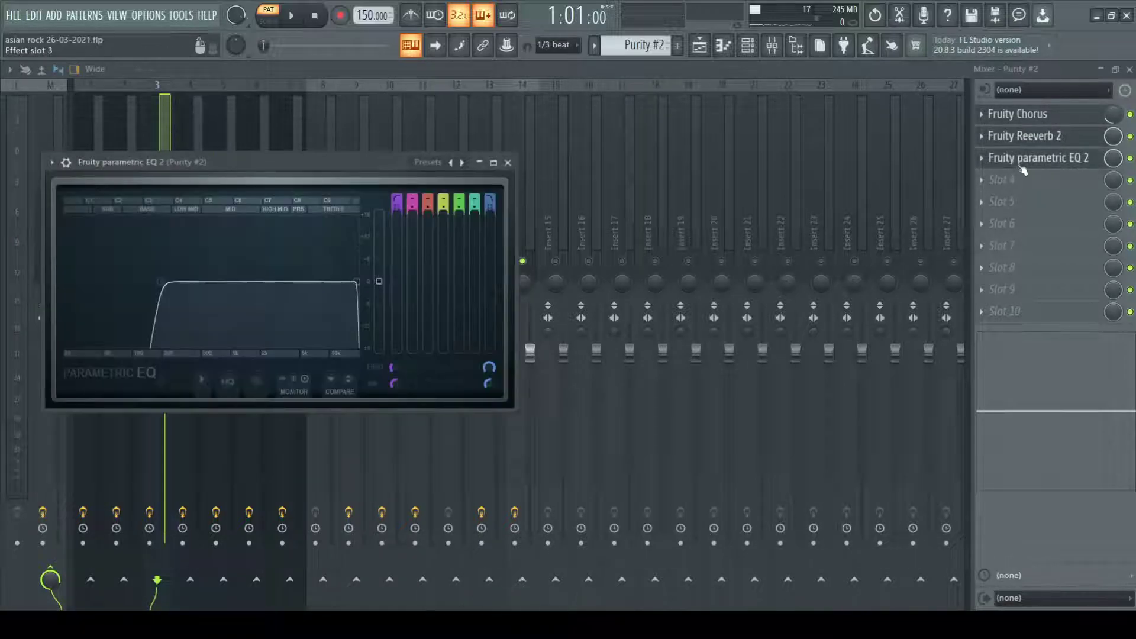
click(1023, 166)
click(1130, 70)
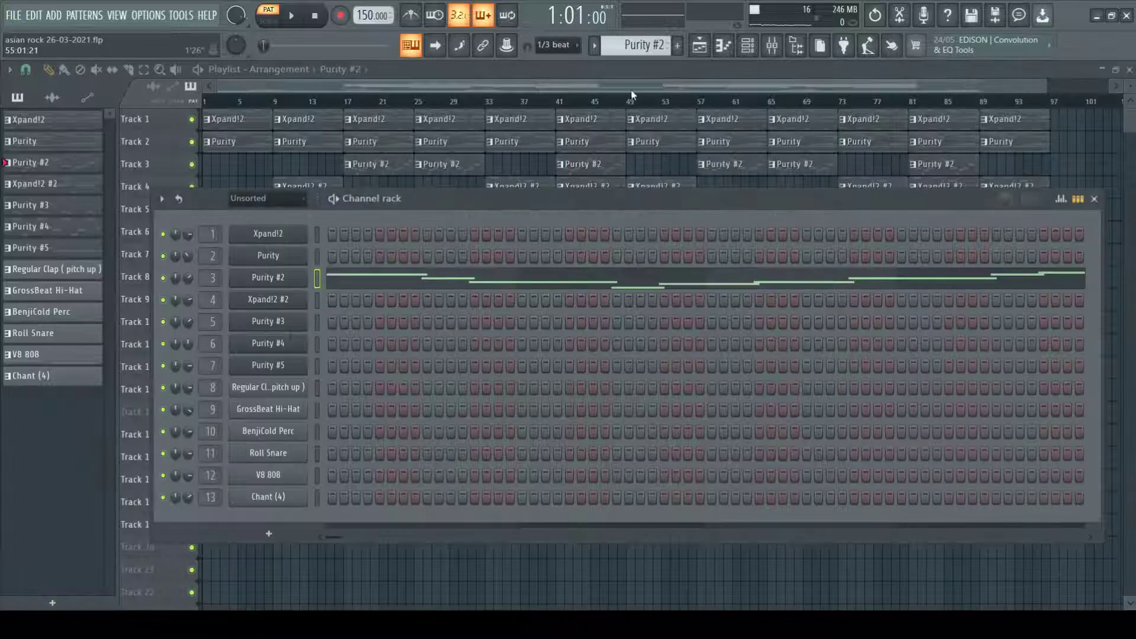
Select the Xpand!2 #2 pattern, check its instrument preset, and play its notes in the piano roll
scroll(636, 34, down, 1)
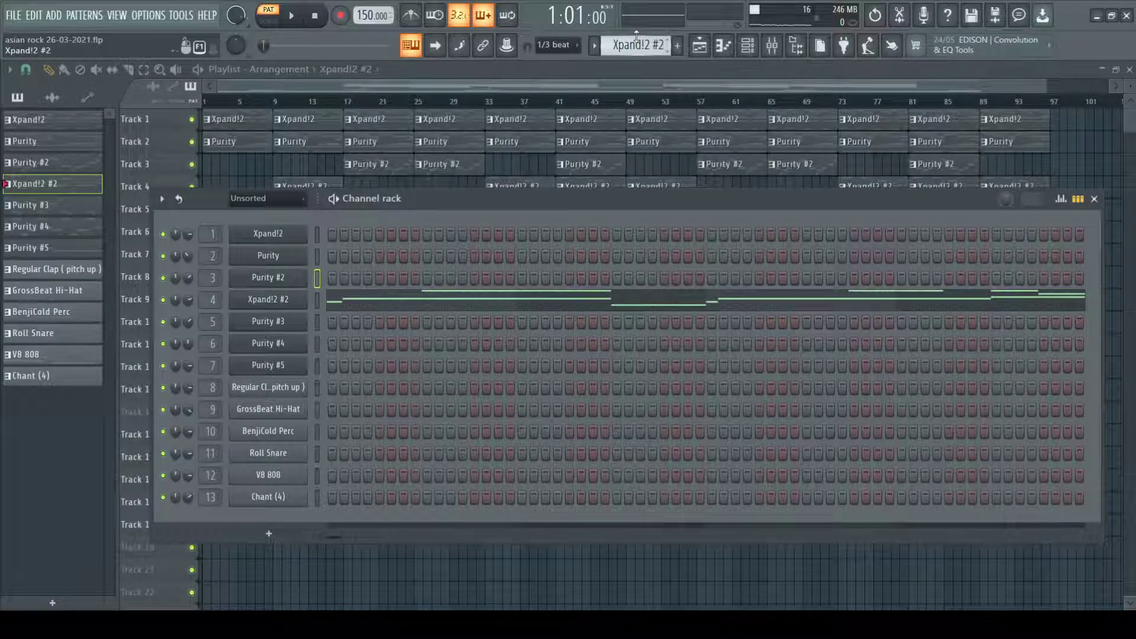
click(300, 303)
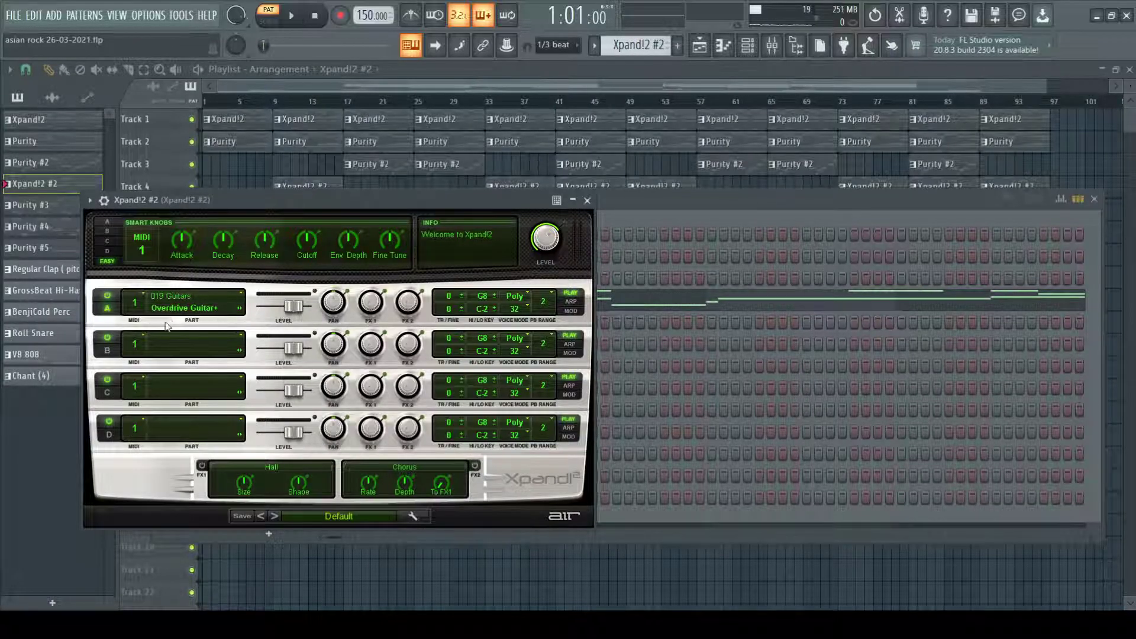
click(589, 201)
click(502, 307)
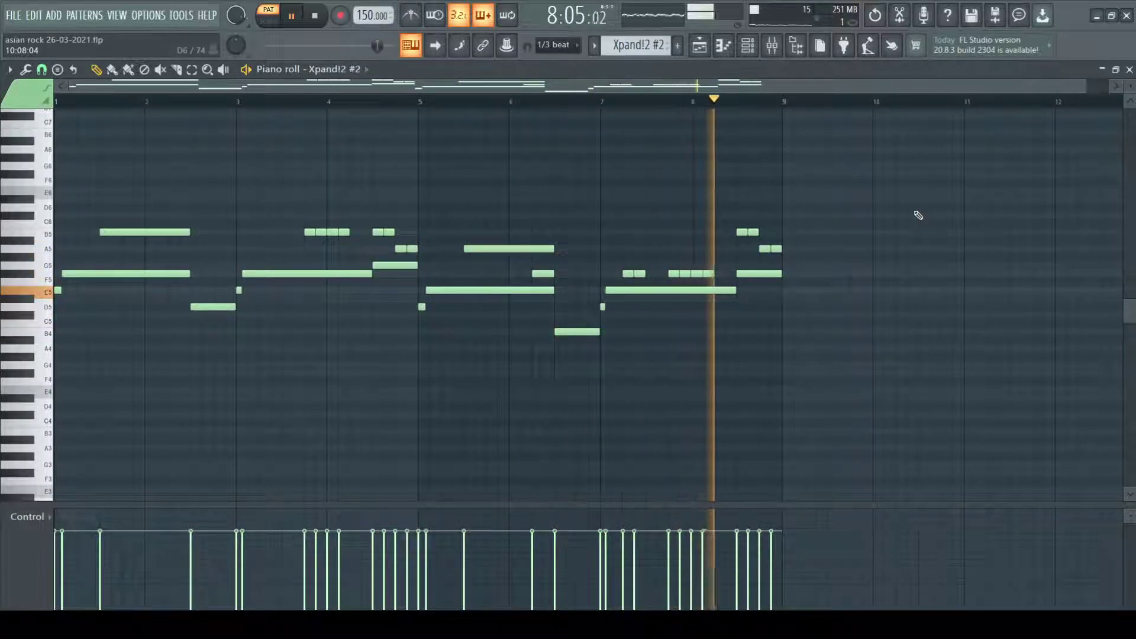
key(space)
click(1130, 69)
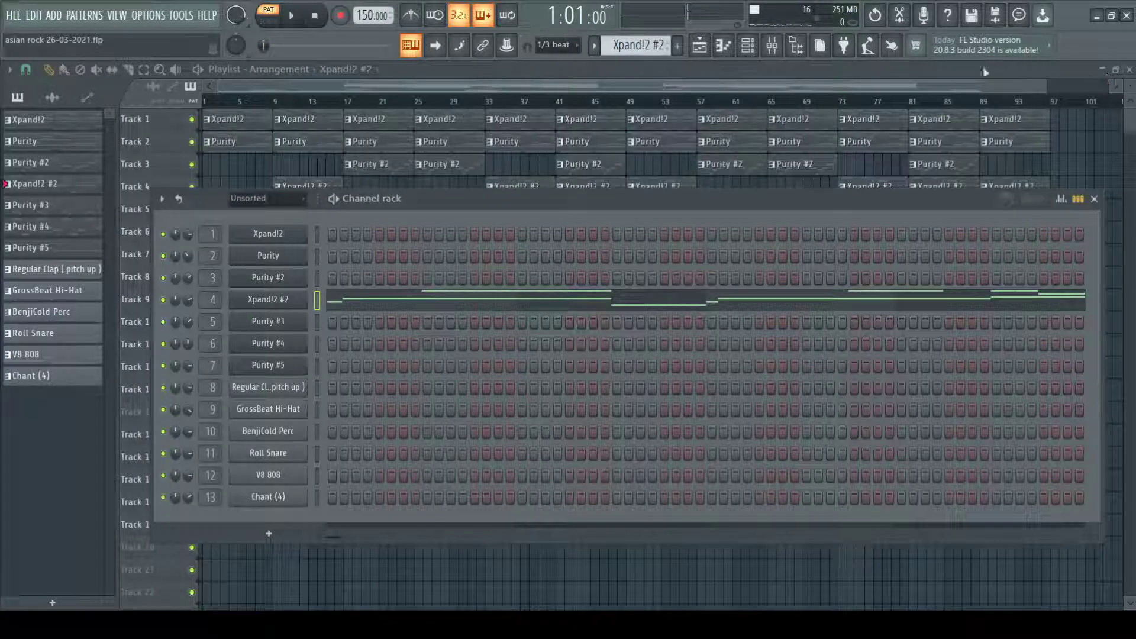
Review the effects on the Xpand!2 #2 mixer track: Fruity Chorus, Fruity Reeverb 2 and Fruity parametric EQ 2
click(773, 50)
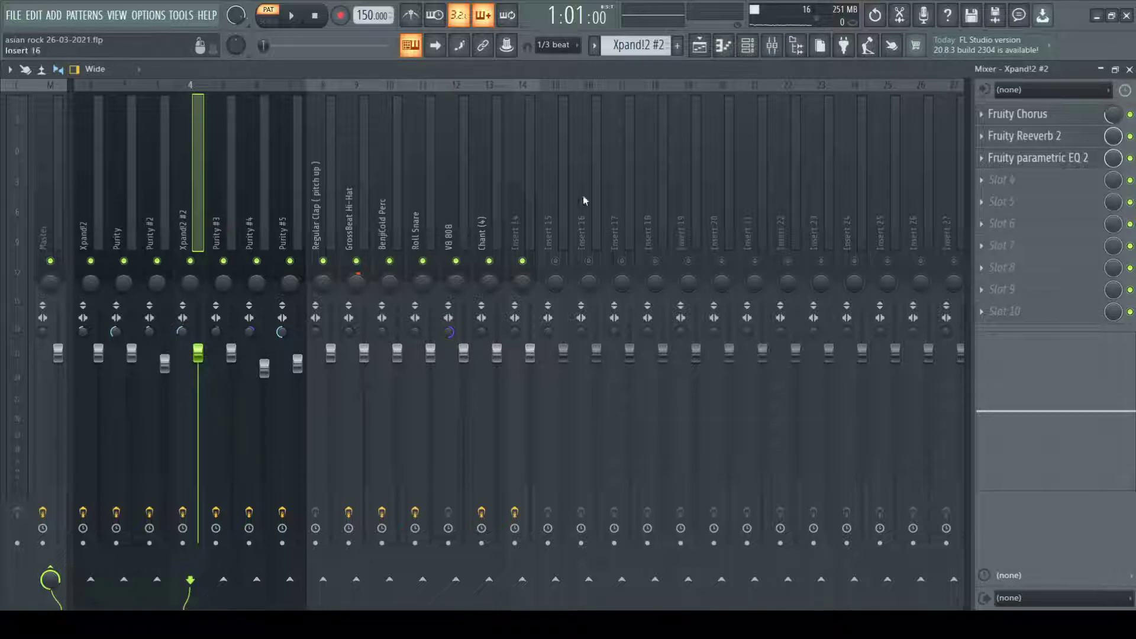
click(1076, 116)
click(1076, 116)
click(1051, 137)
click(1046, 141)
click(1045, 158)
click(1045, 158)
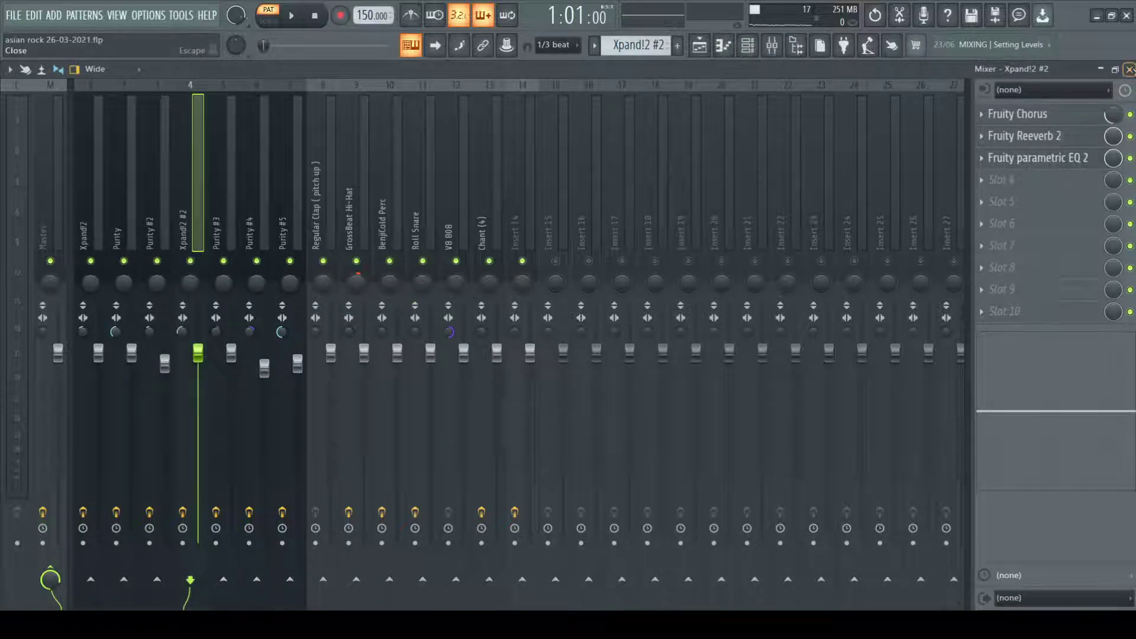
click(1130, 70)
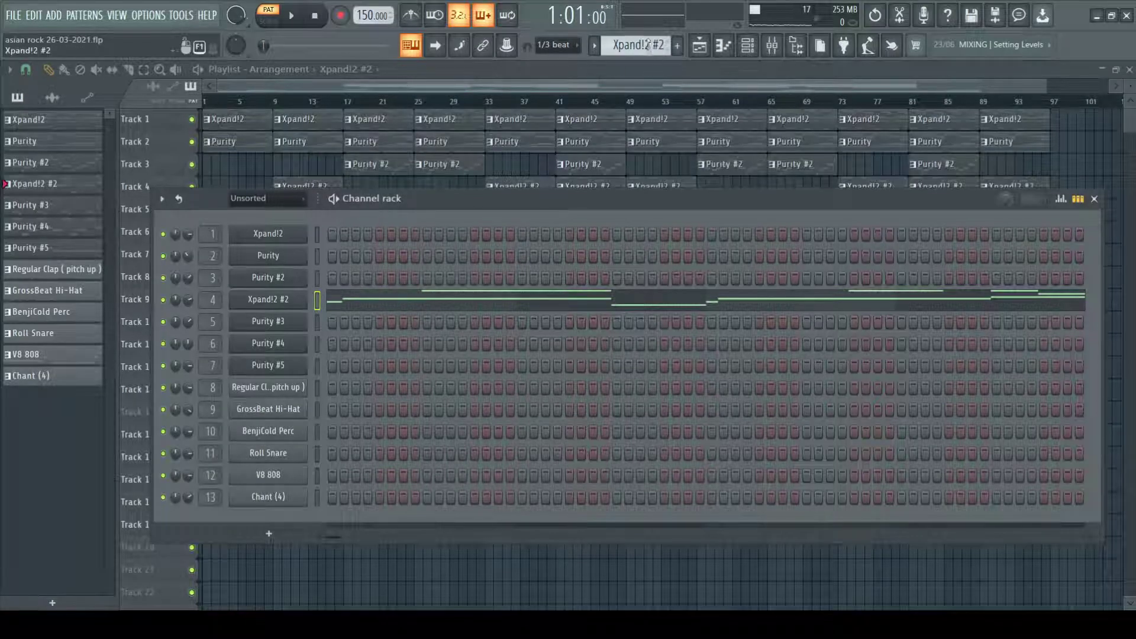
Select the Purity #3 pattern, check its instrument preset, and play its notes in the piano roll
scroll(648, 45, down, 1)
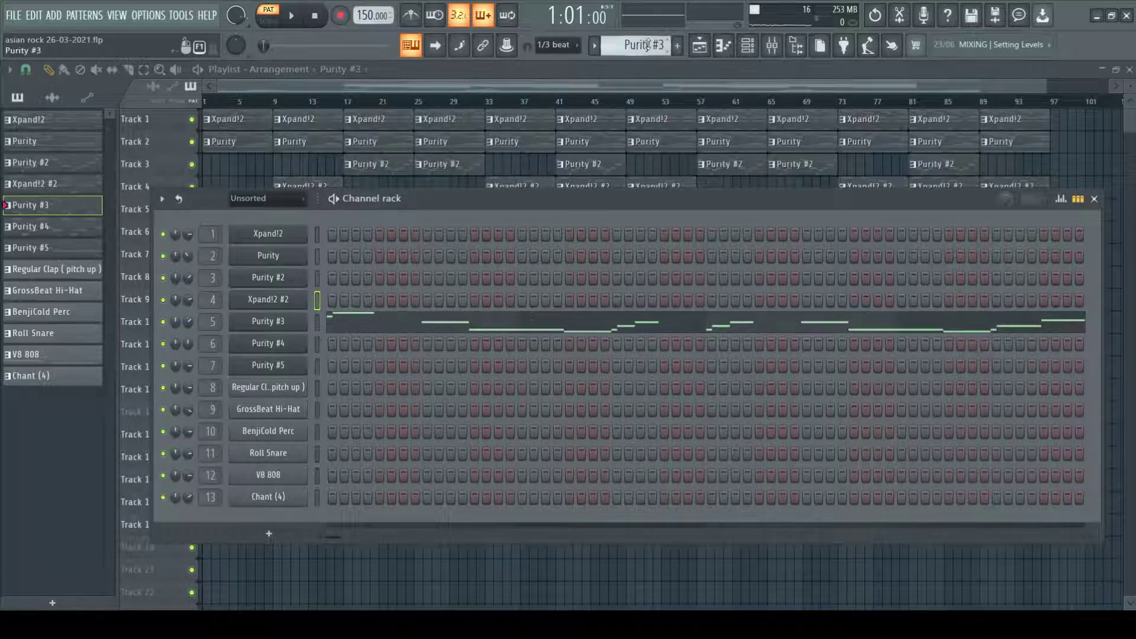
click(255, 323)
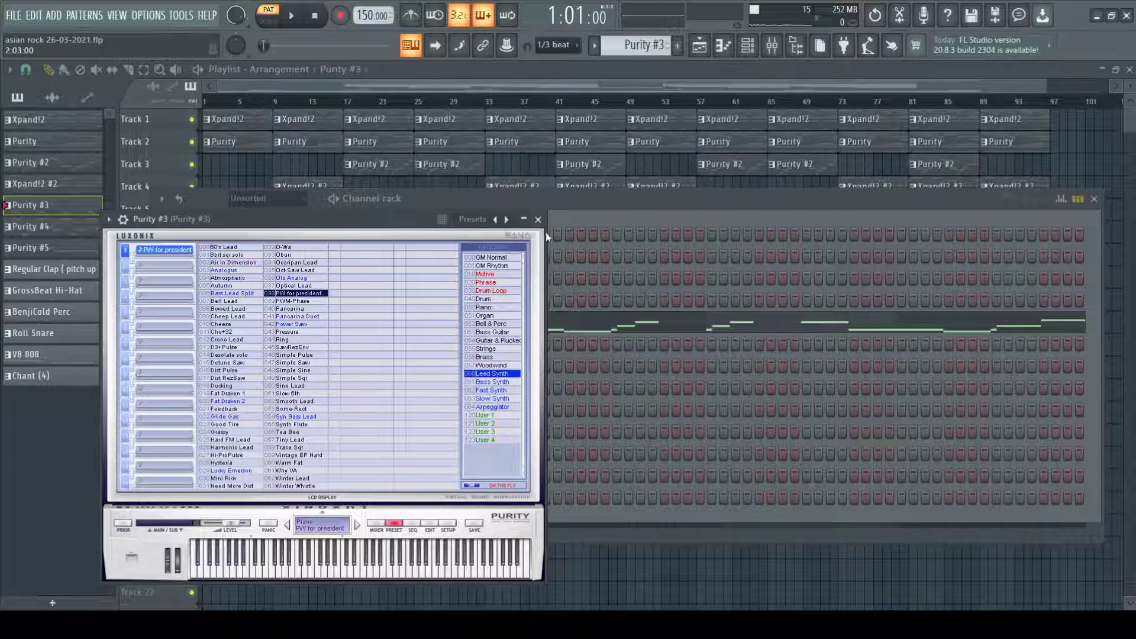
click(538, 219)
click(499, 323)
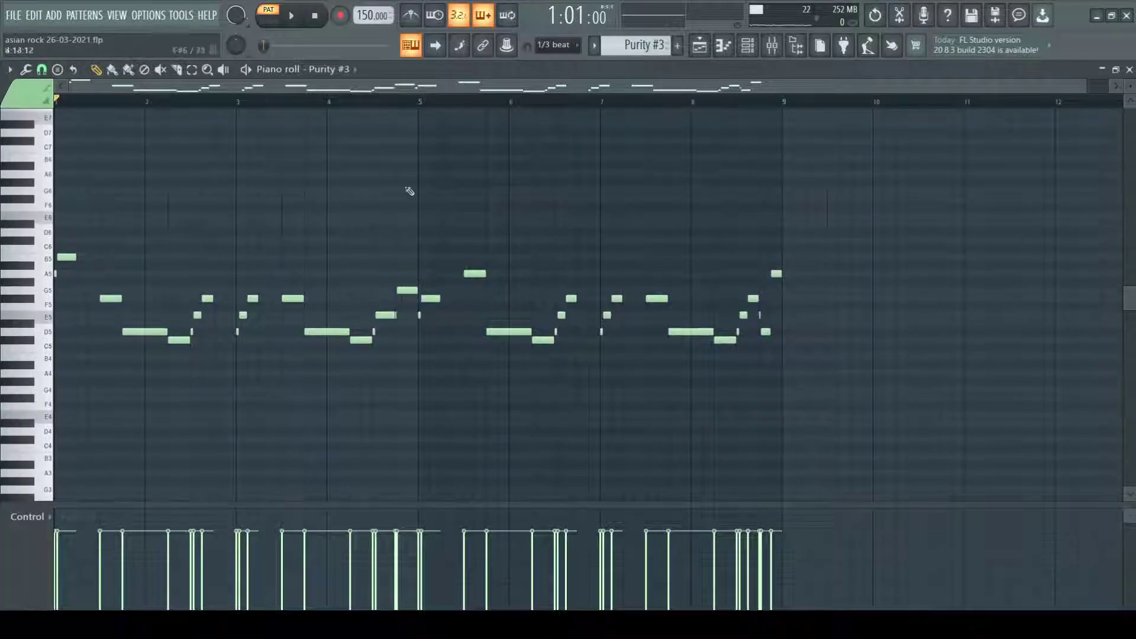
key(space)
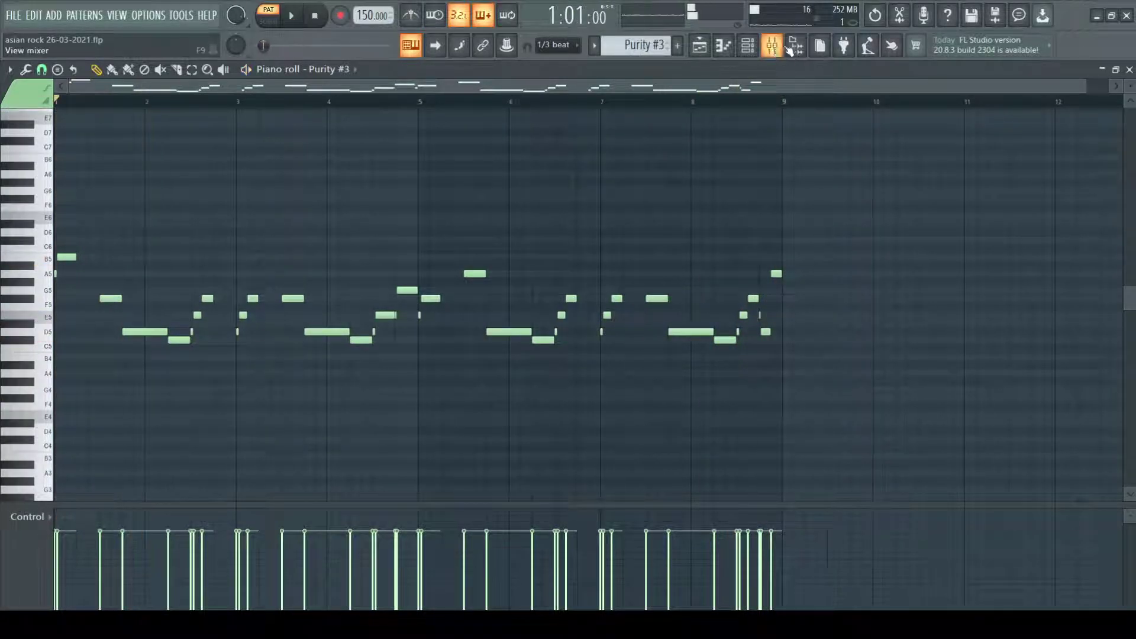
Review the effects on the Purity #3 mixer track: Fruity Reeverb 2, Fruity Chorus, Fruity Phaser and Fruity parametric EQ 2
click(1122, 69)
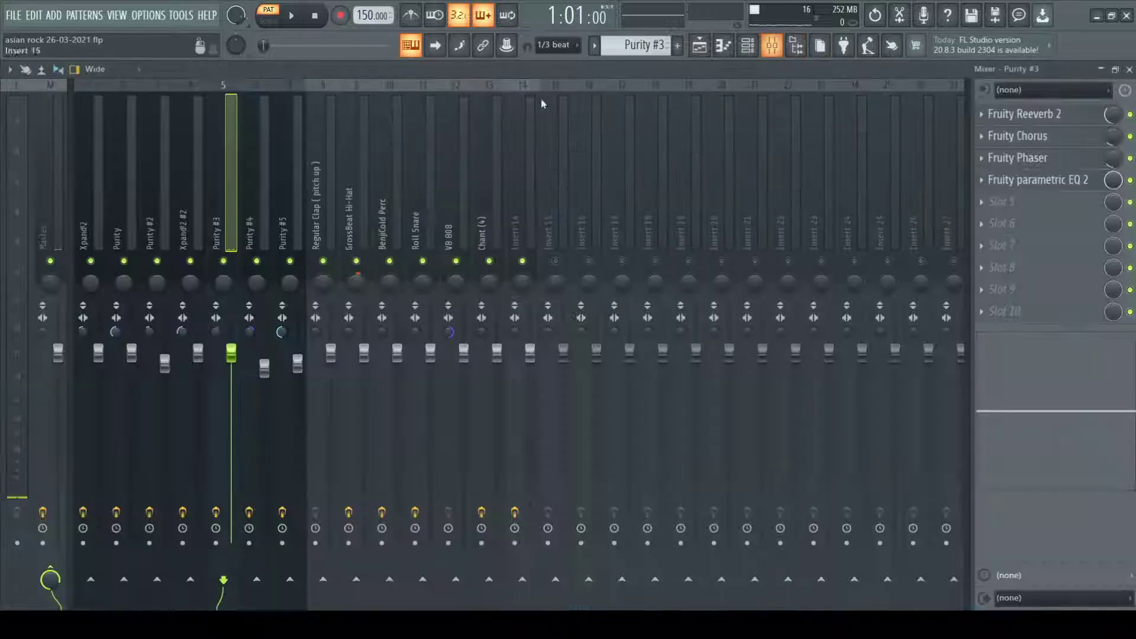
click(1032, 116)
click(1032, 116)
click(1033, 135)
click(1033, 135)
click(1031, 159)
click(1030, 159)
click(1028, 179)
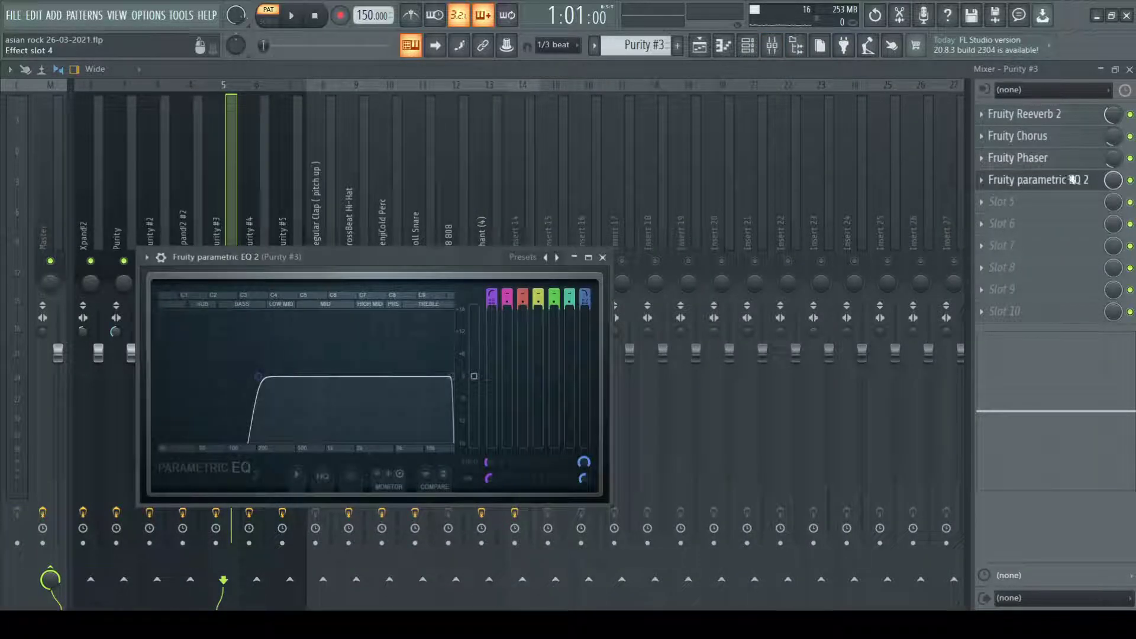
click(1092, 178)
click(1129, 70)
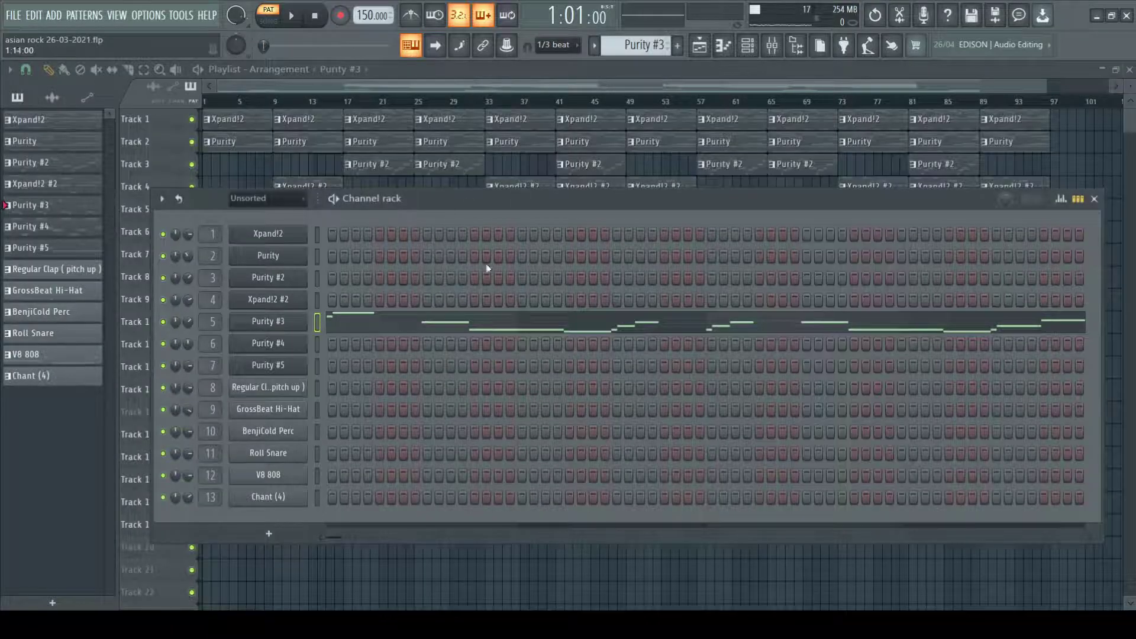
Select the Purity #4 pattern, check its instrument preset, and play its notes in the piano roll
click(36, 226)
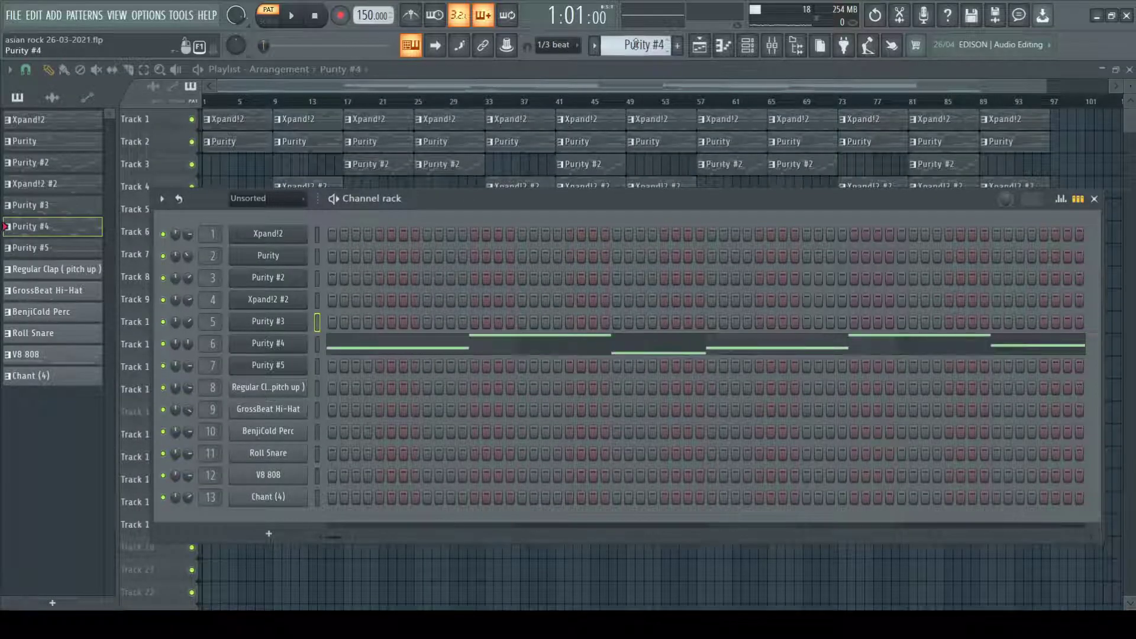
click(288, 349)
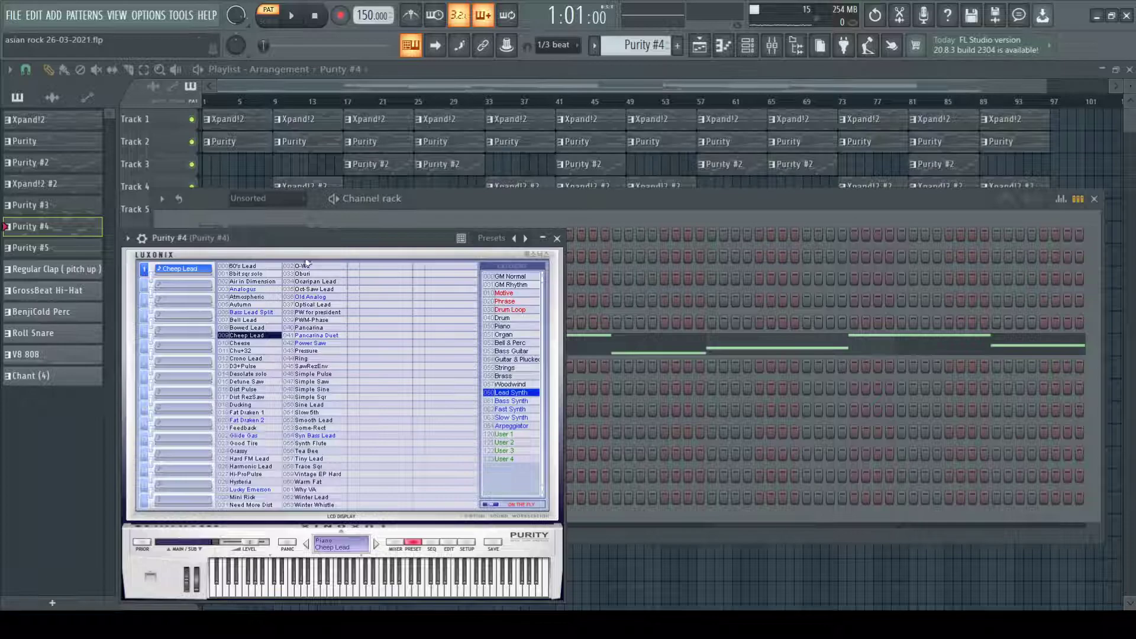
click(558, 238)
click(502, 340)
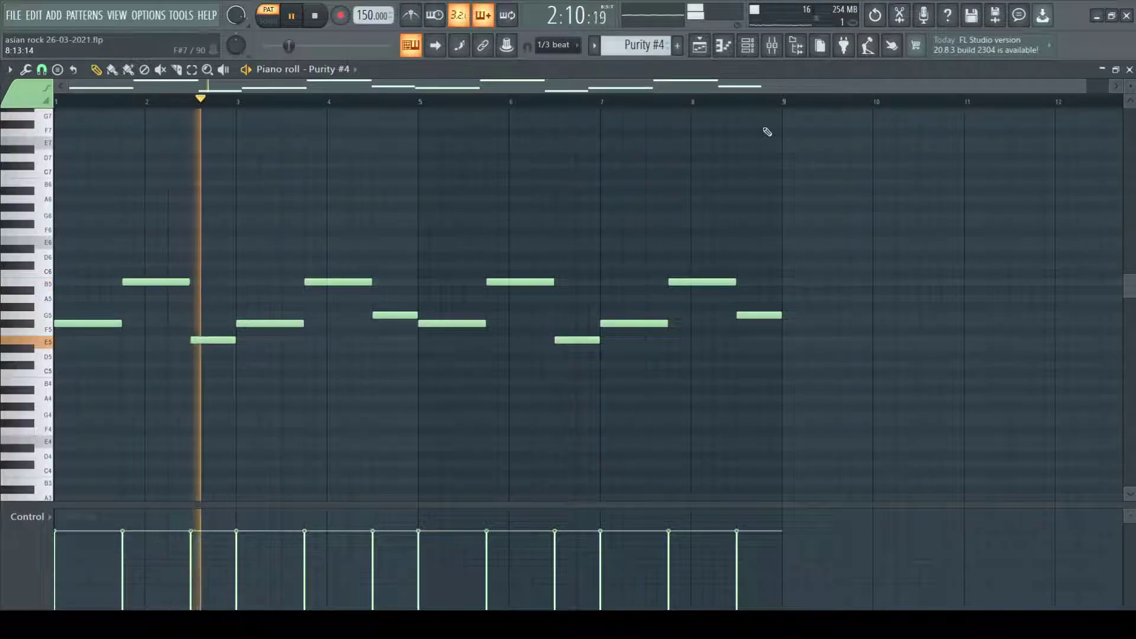
Review the effects on the Purity #4 mixer track: Fruity Reeverb 2, Fruity Chorus, Fruity Phaser and Fruity parametric EQ 2
click(772, 46)
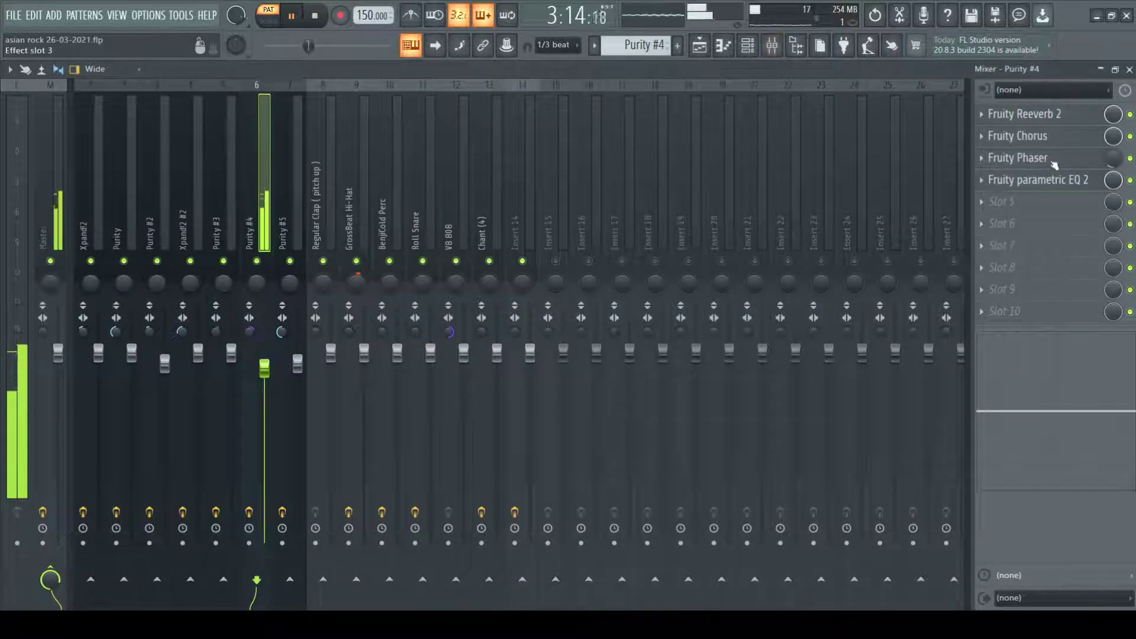
click(1060, 118)
click(1060, 121)
click(1052, 135)
click(1049, 135)
click(1037, 163)
click(1039, 160)
click(1039, 180)
click(1040, 180)
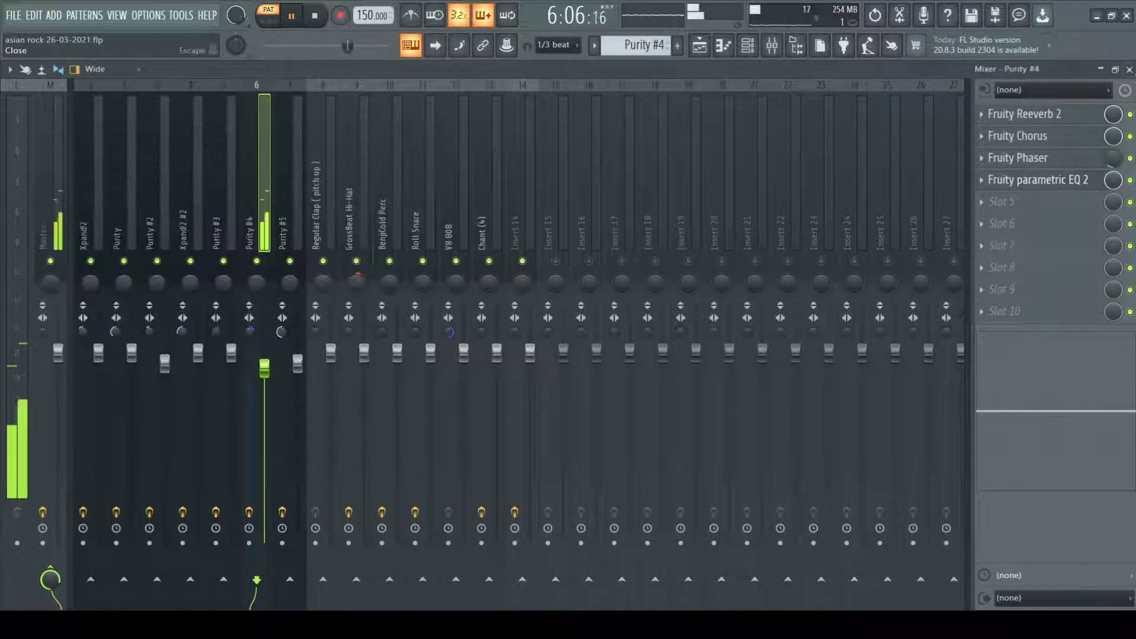
Select the Purity #5 pattern, look over its notes in the piano roll, and check its instrument preset
key(F7)
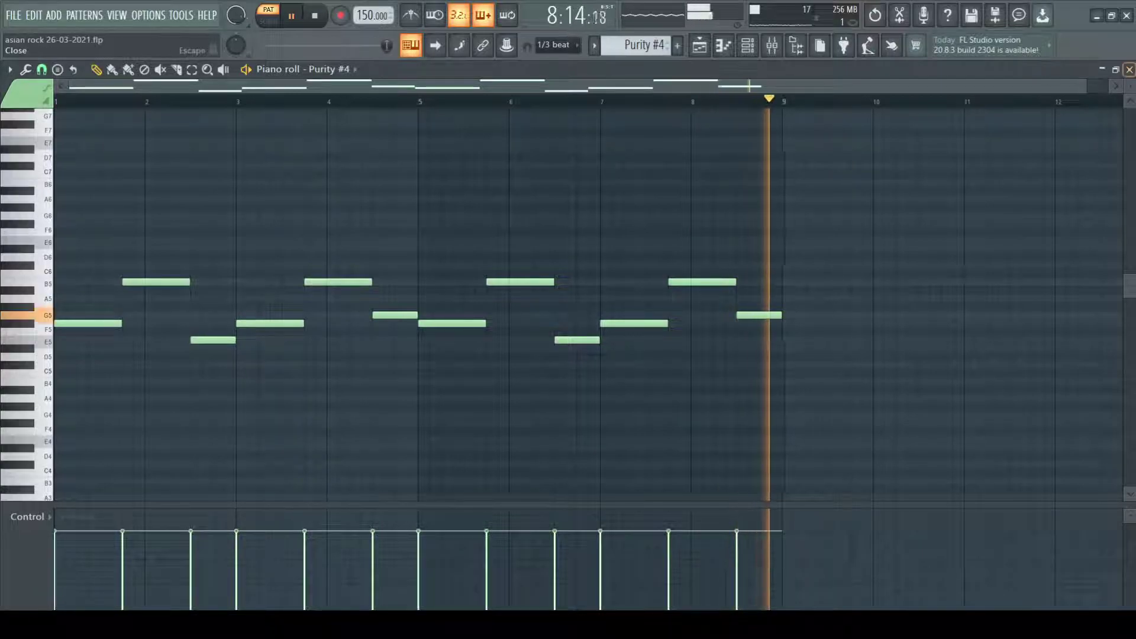
click(1129, 69)
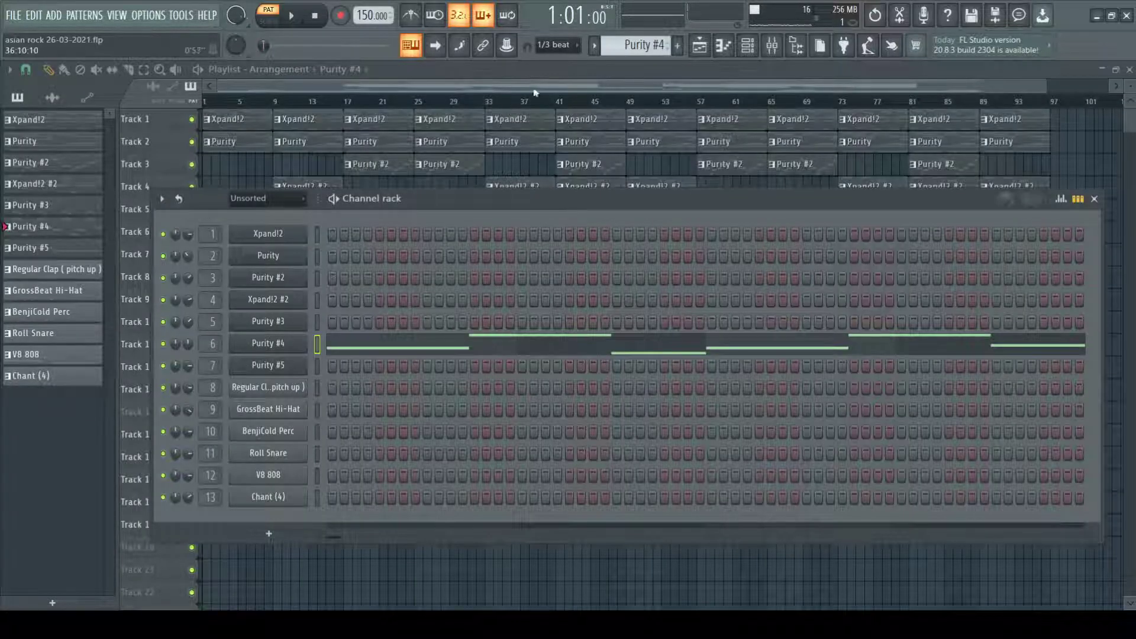
scroll(652, 39, down, 1)
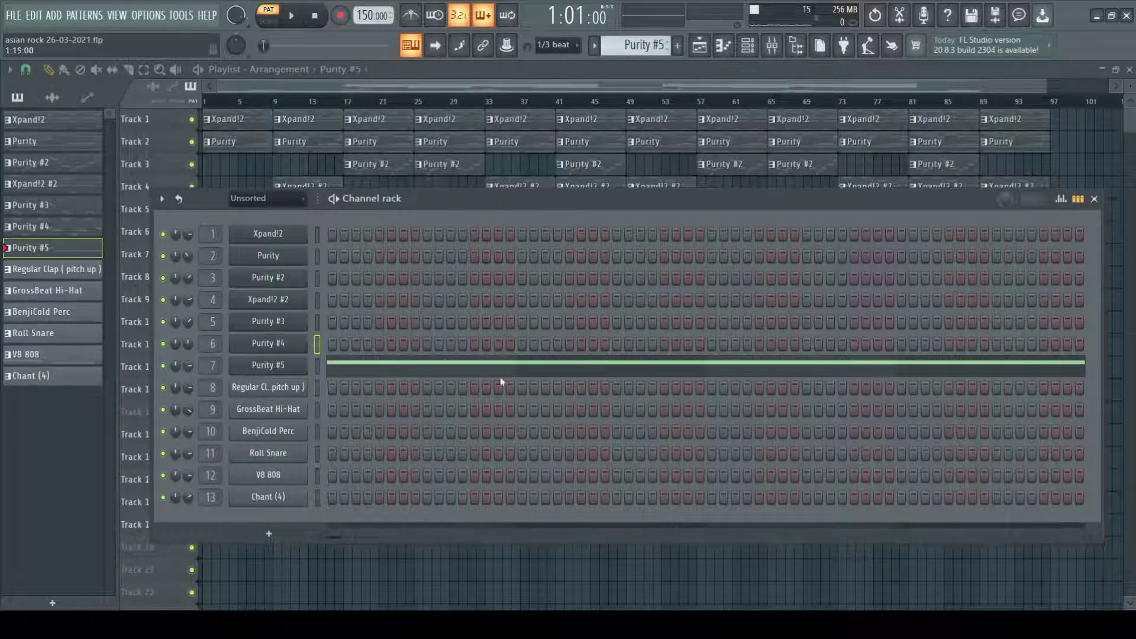
click(329, 364)
scroll(371, 259, up, 4)
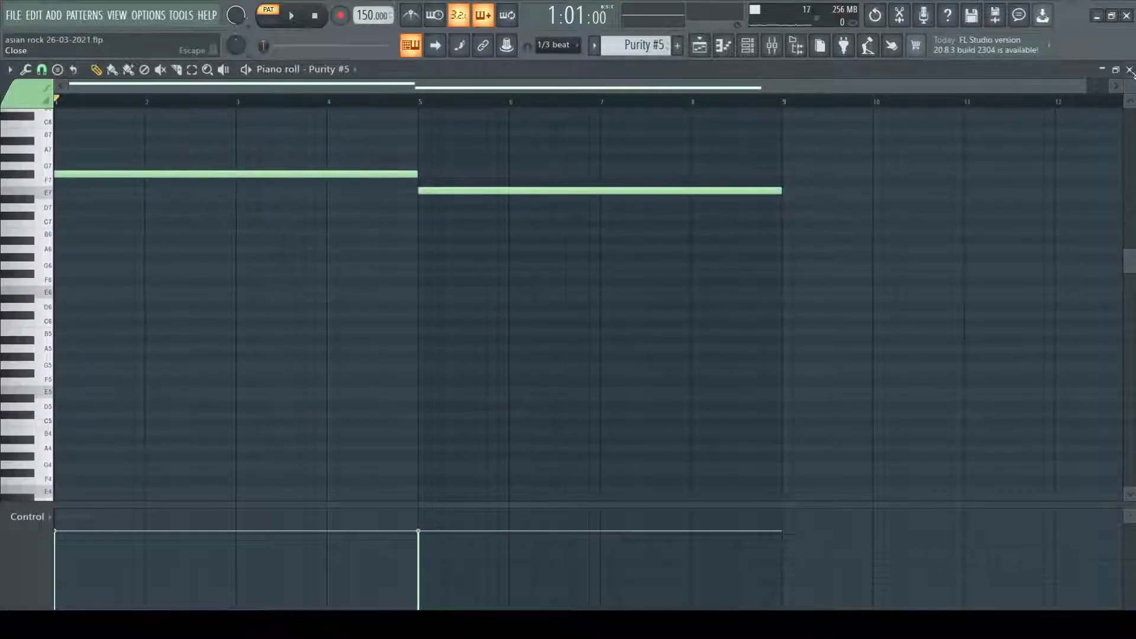
key(F7)
click(271, 362)
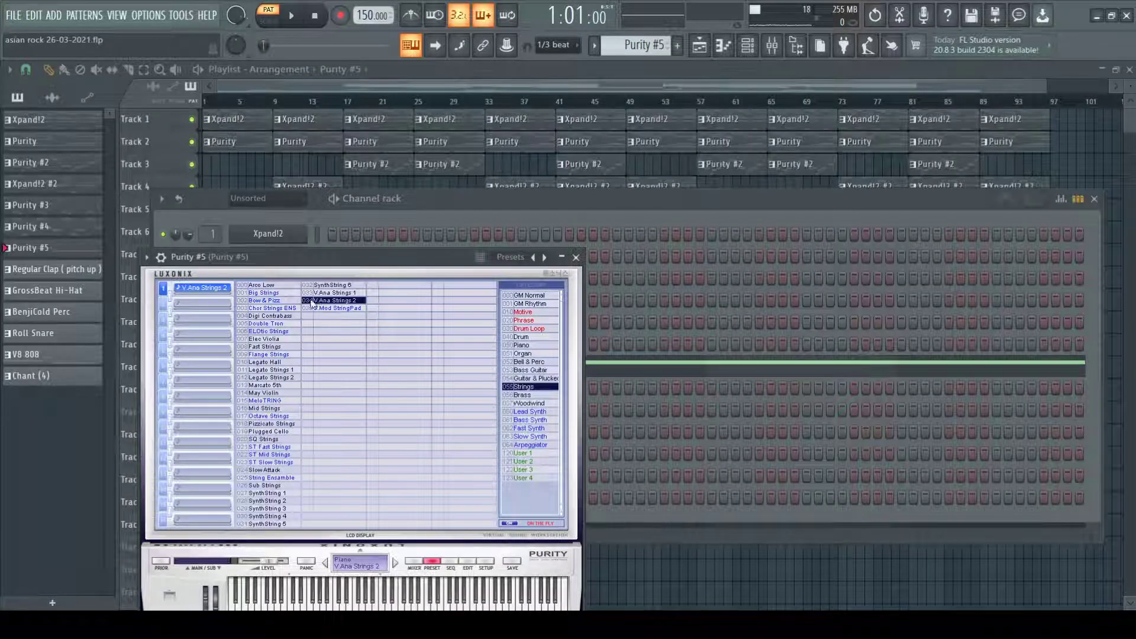
click(575, 257)
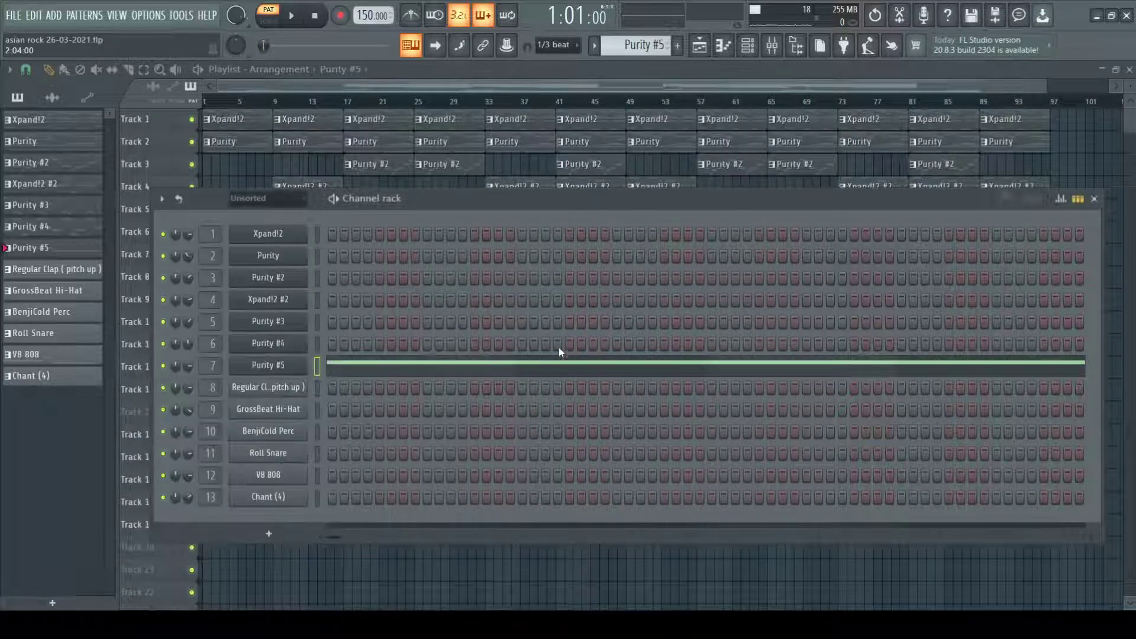
Review the first two effects on the Purity #5 mixer track and play the pattern's notes in the piano roll
click(782, 51)
click(1069, 115)
click(1059, 117)
click(1065, 134)
click(1065, 136)
click(1129, 69)
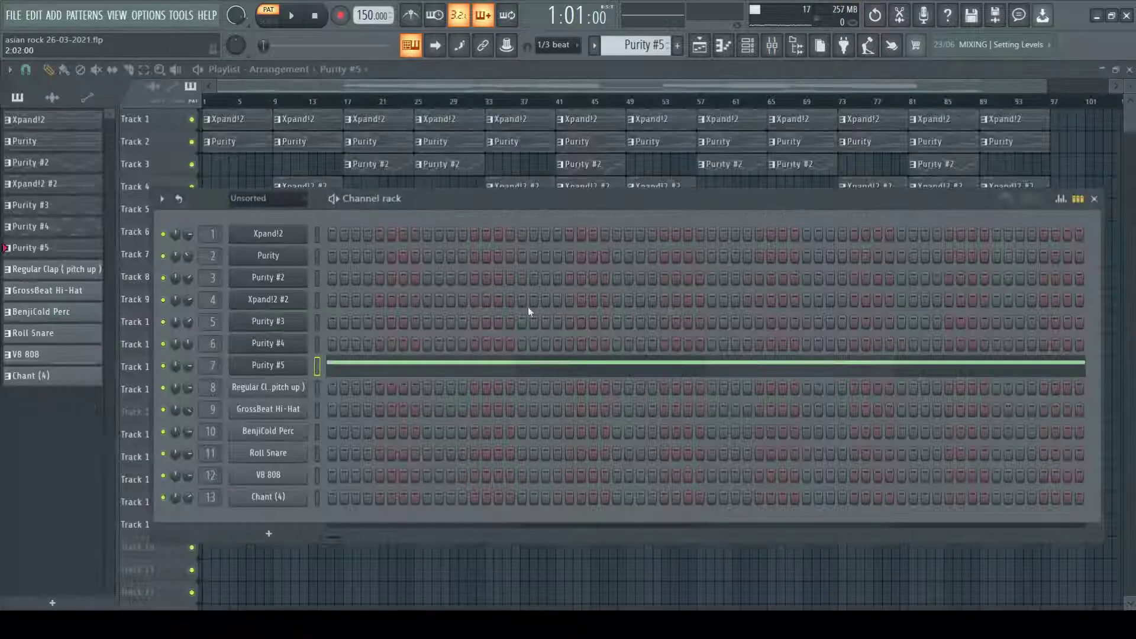
key(F7)
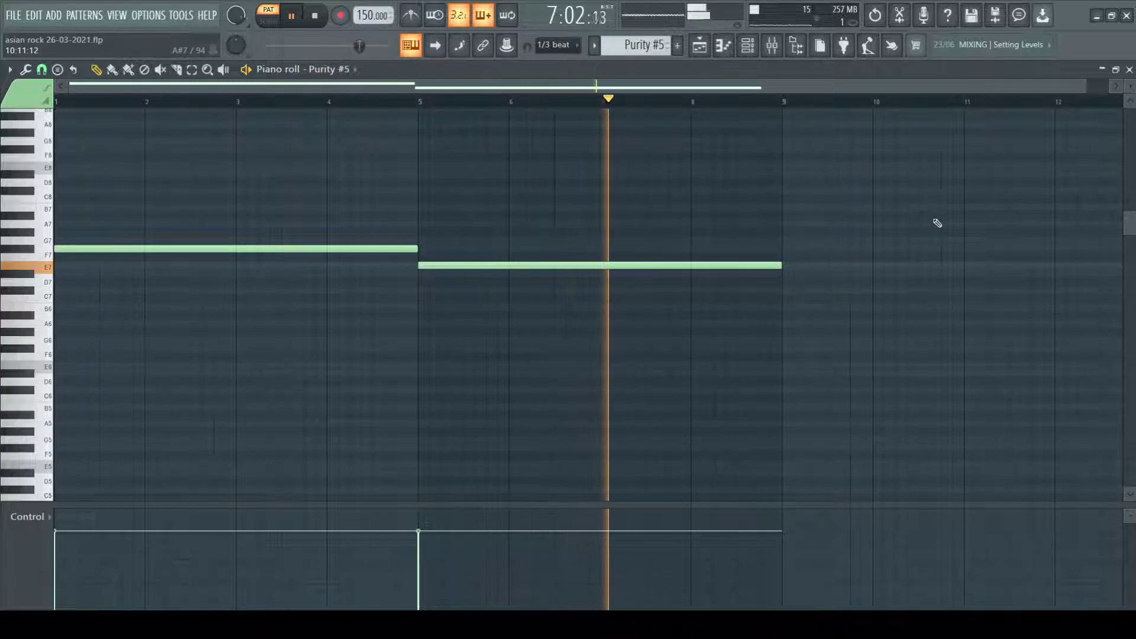
click(1129, 71)
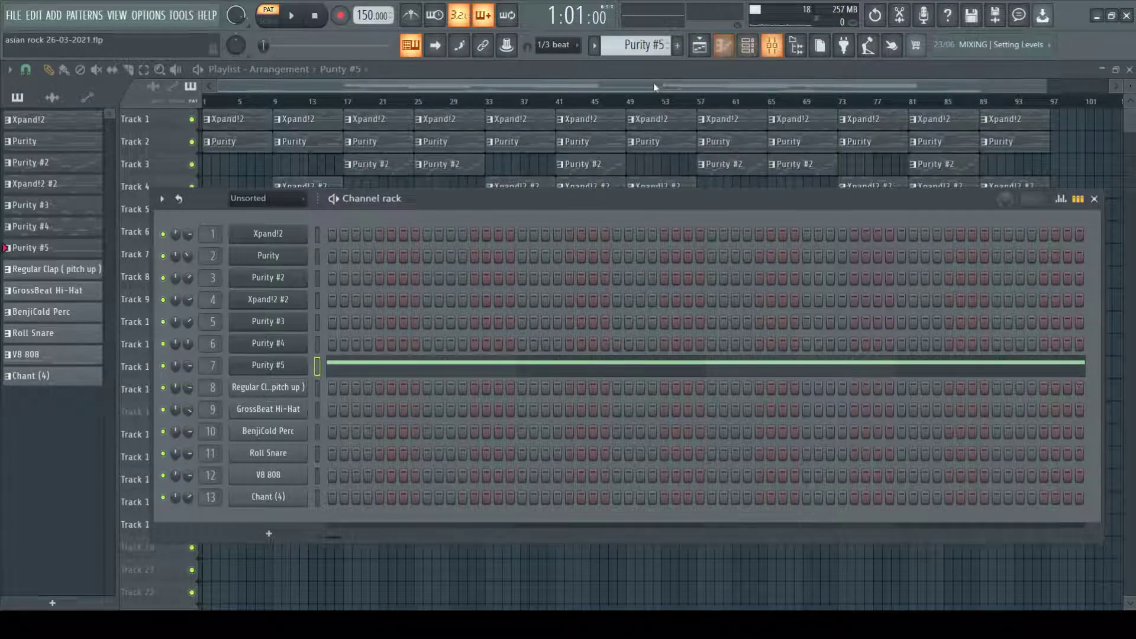
Select the Regular Clap ( pitch up ) pattern and play its notes in the piano roll
scroll(632, 50, down, 1)
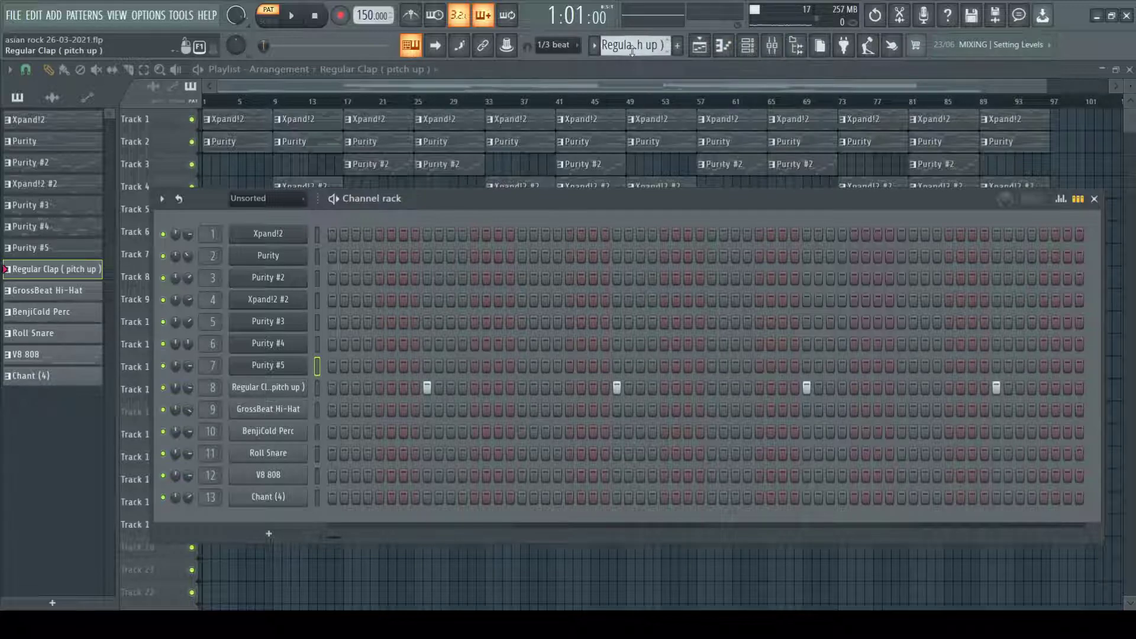
scroll(632, 50, up, 1)
scroll(632, 50, down, 1)
drag(632, 205, 587, 173)
key(space)
key(F7)
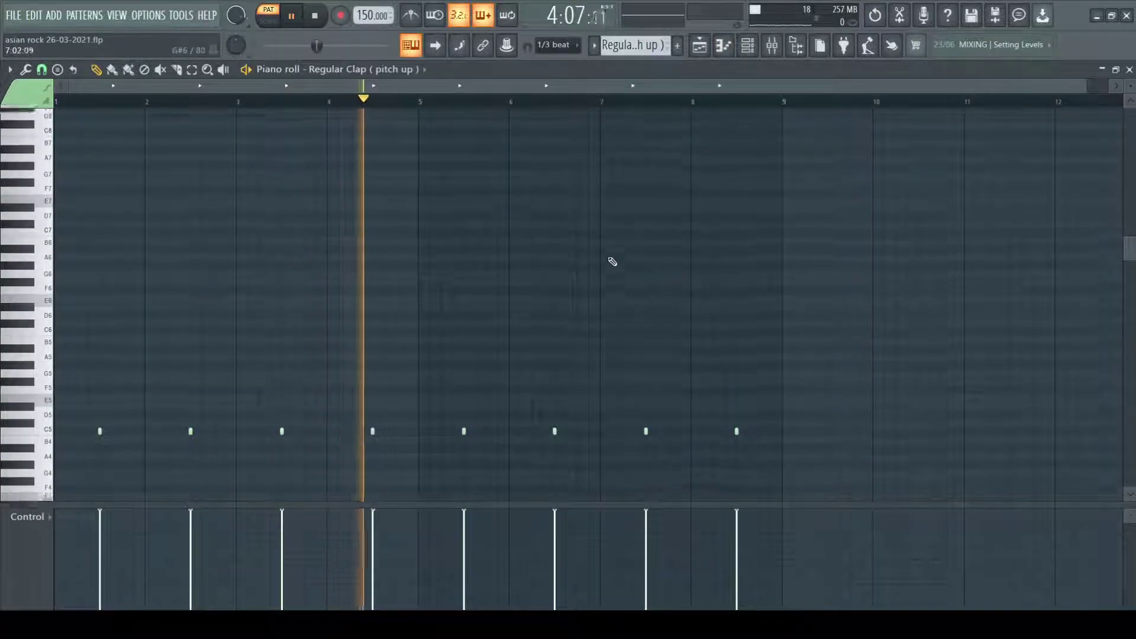
scroll(605, 265, down, 4)
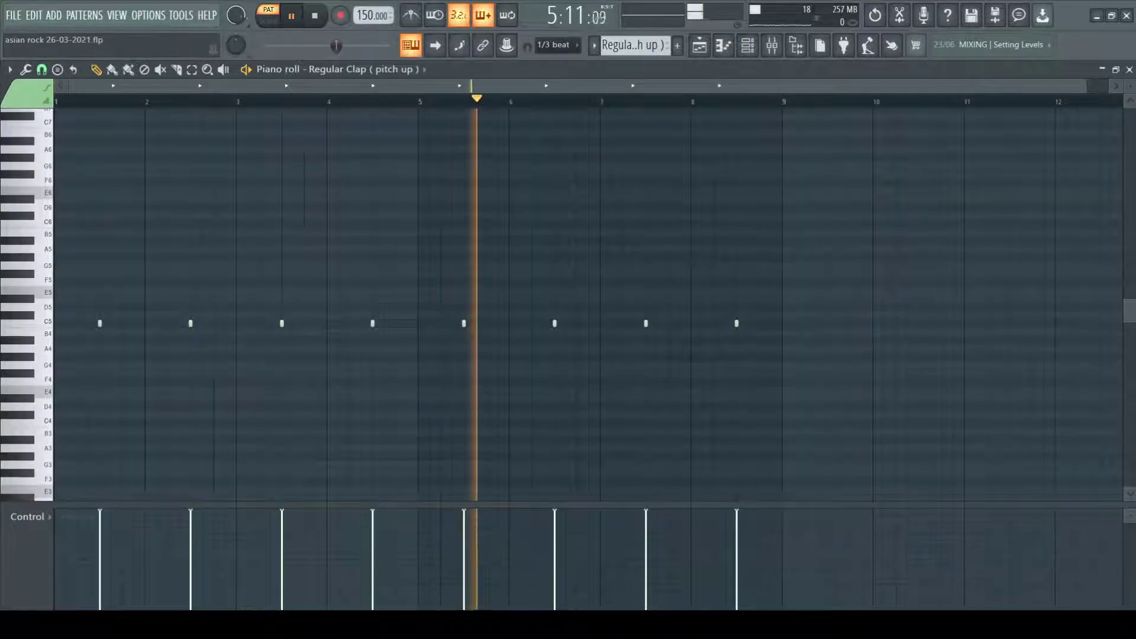
click(1130, 69)
Select the GrossBeat Hi-Hat pattern and bring all its notes into view in the piano roll
scroll(643, 47, down, 1)
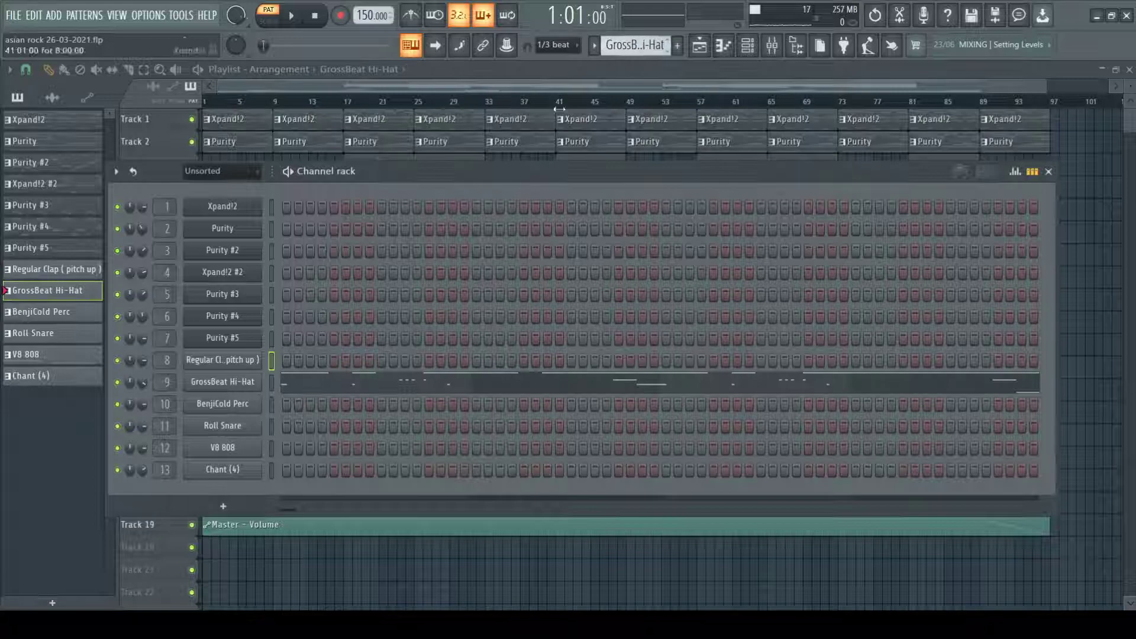
click(320, 387)
drag(1088, 83, 823, 81)
Review the effects on the GrossBeat Hi-Hat mixer track: Fruity Phaser, Fruity Chorus and Fruity Flanger
click(771, 46)
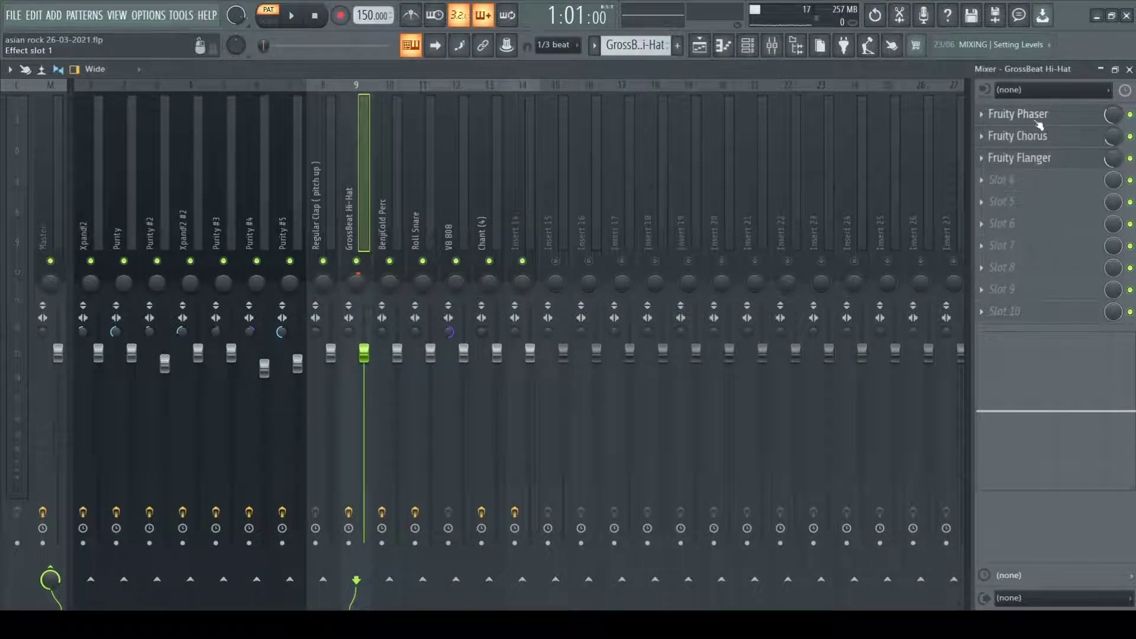
click(1037, 117)
click(1040, 141)
click(1036, 158)
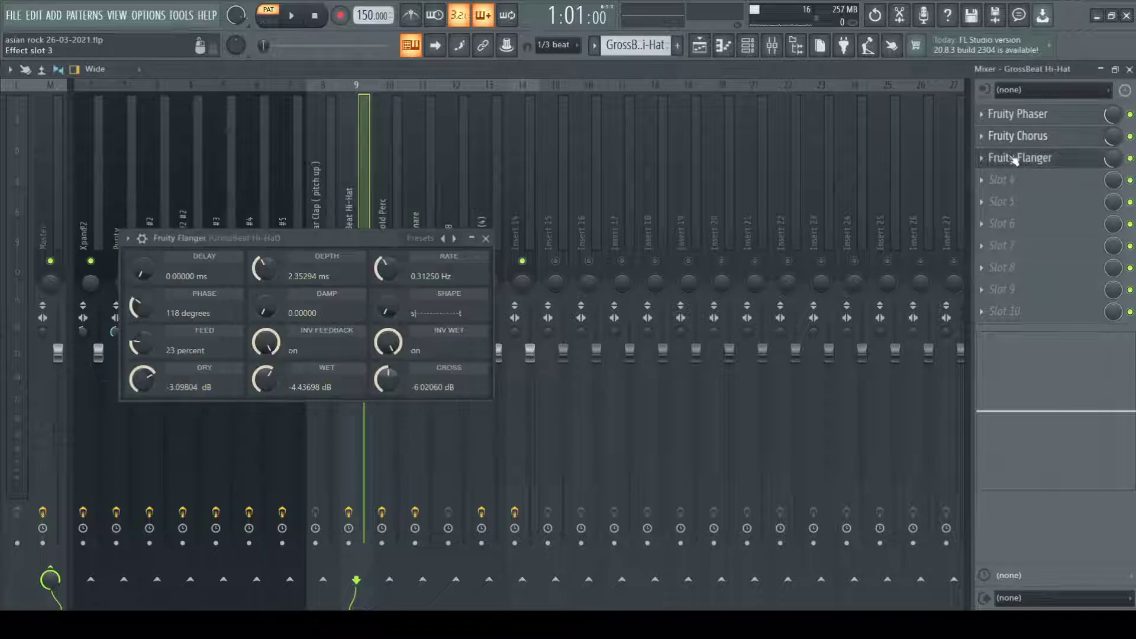
click(1001, 164)
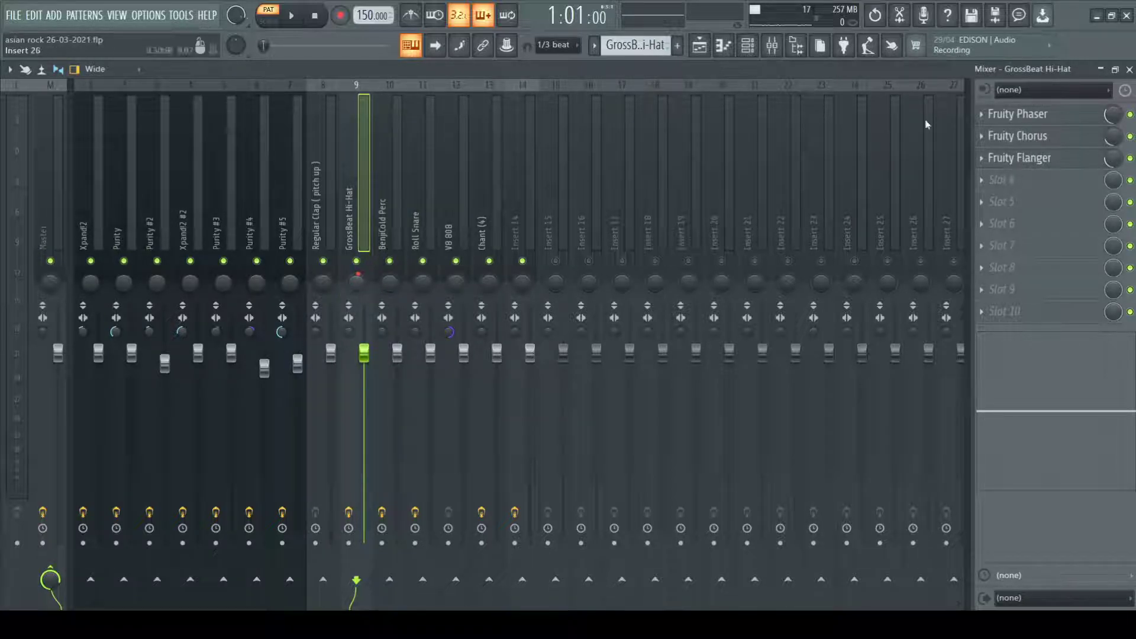
click(1130, 69)
Play the GrossBeat Hi-Hat notes in the piano roll, then stop playback and close it
mouse_move(825, 87)
mouse_down()
mouse_move(979, 78)
mouse_move(817, 80)
mouse_up()
key(space)
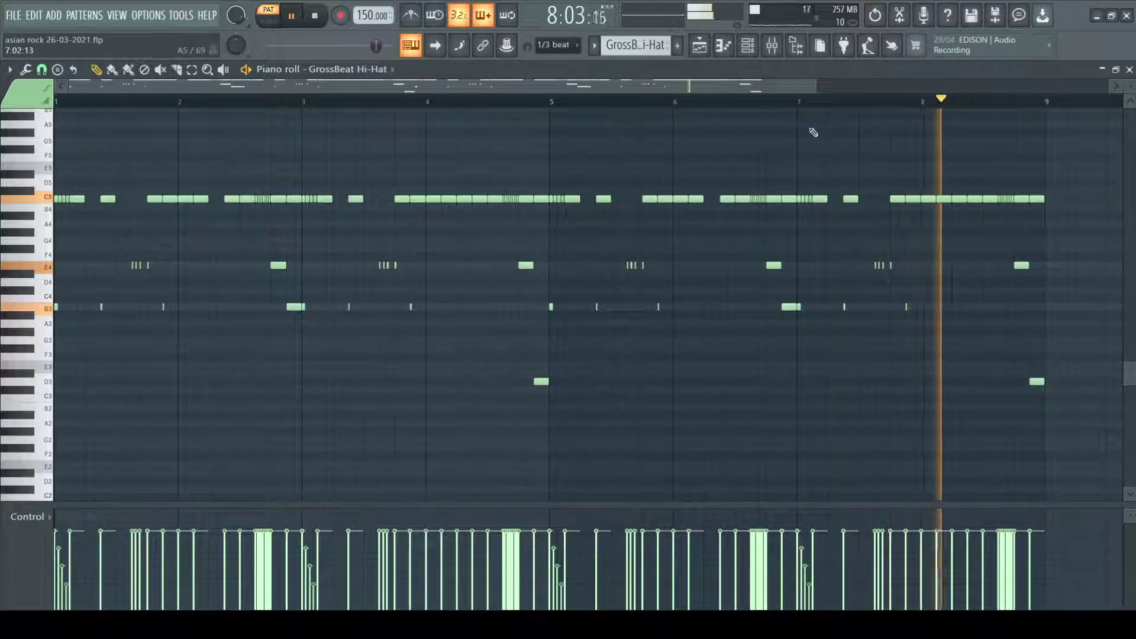
key(space)
click(1129, 70)
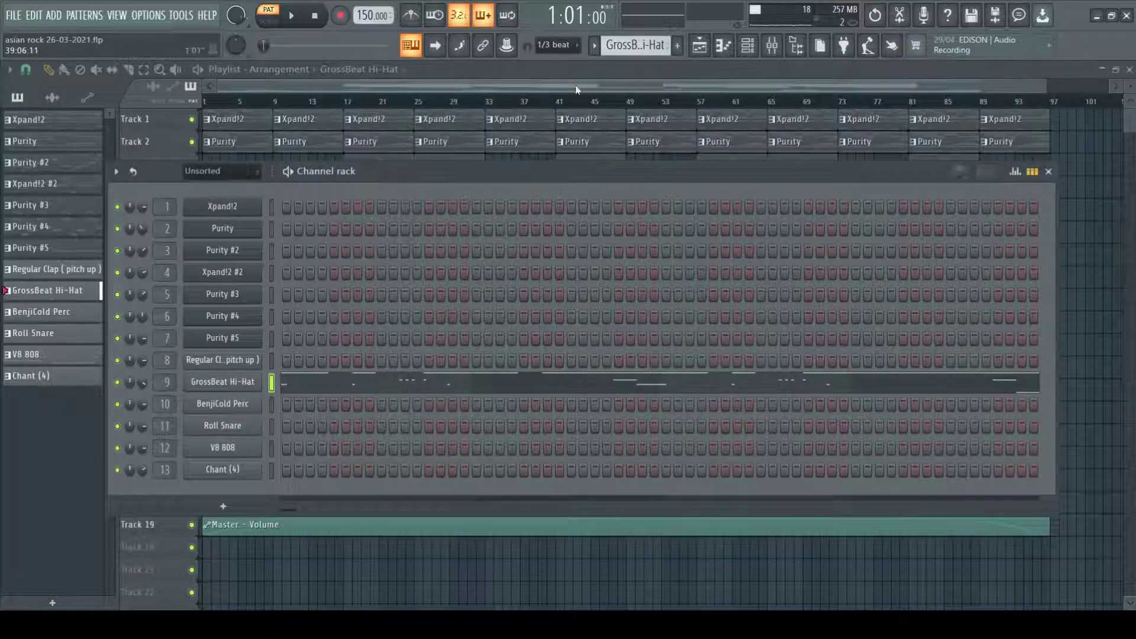
Select the BenjiCold Perc pattern and play its notes in the piano roll
scroll(645, 44, down, 1)
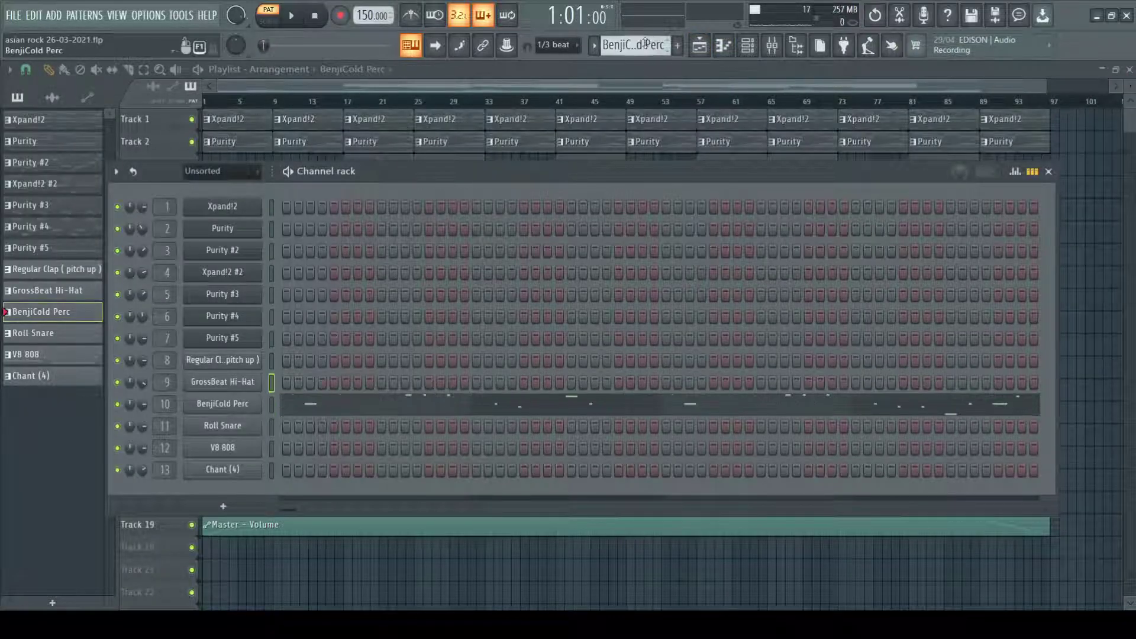
click(507, 404)
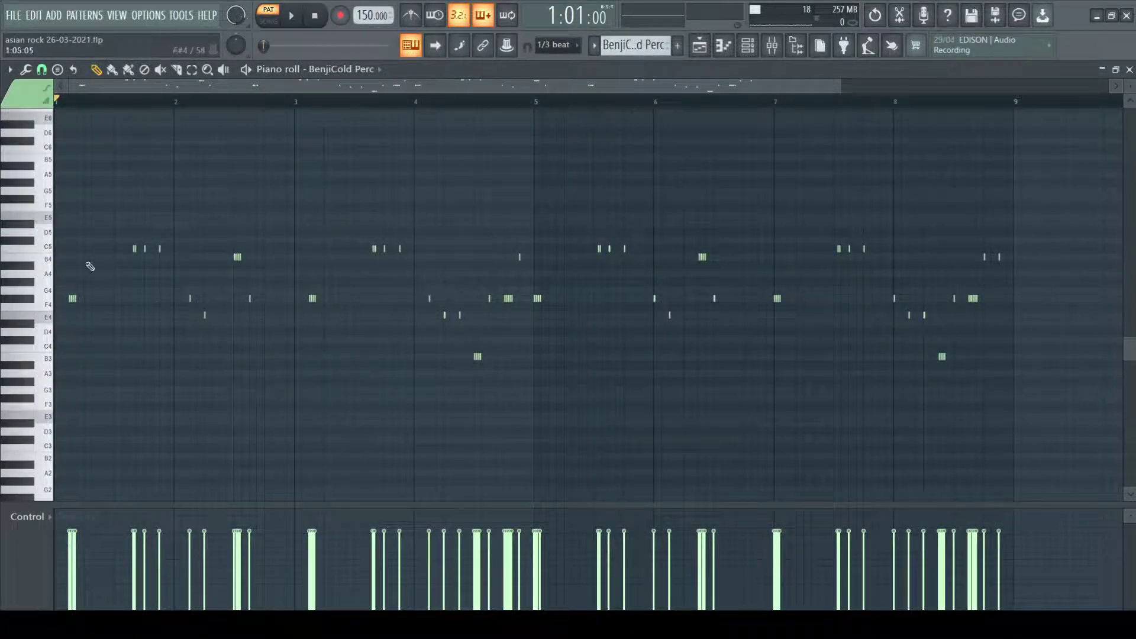
key(space)
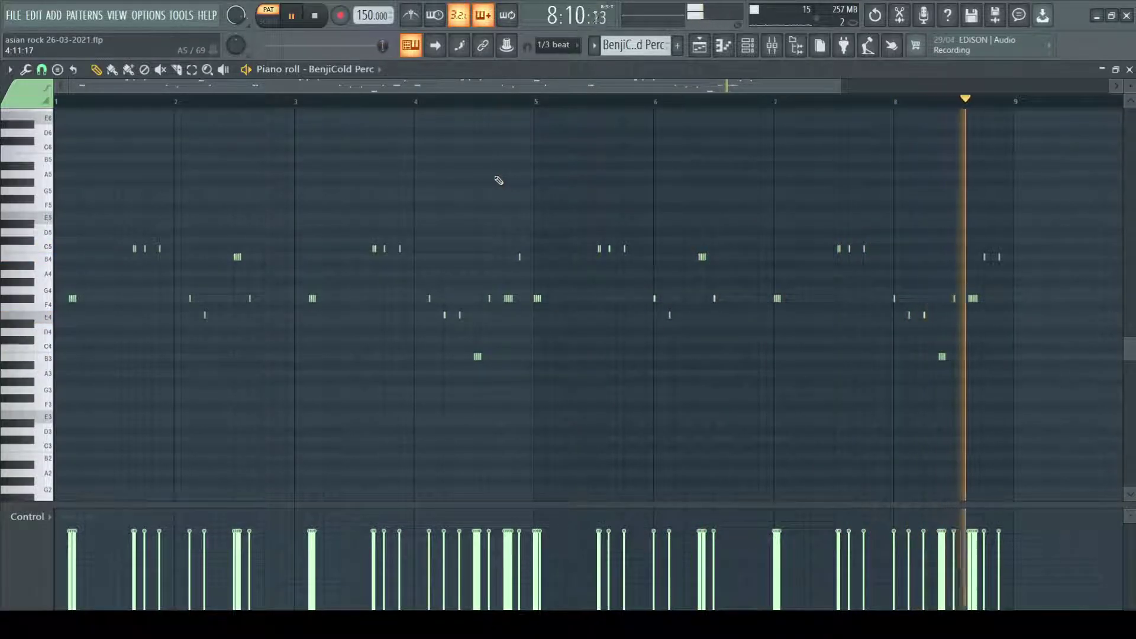
key(space)
Review the effects on the BenjiCold Perc mixer track: Fruity Chorus, Fruity Flanger, Fruity Phaser and Fruity Reeverb 2
click(769, 50)
click(387, 224)
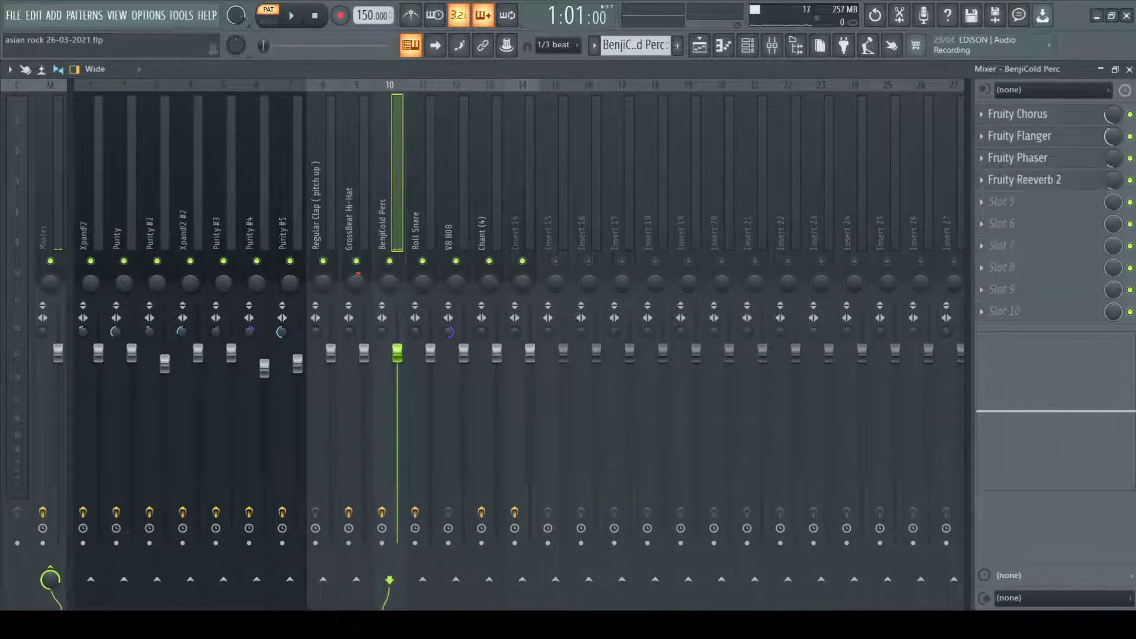
click(1024, 114)
click(1024, 114)
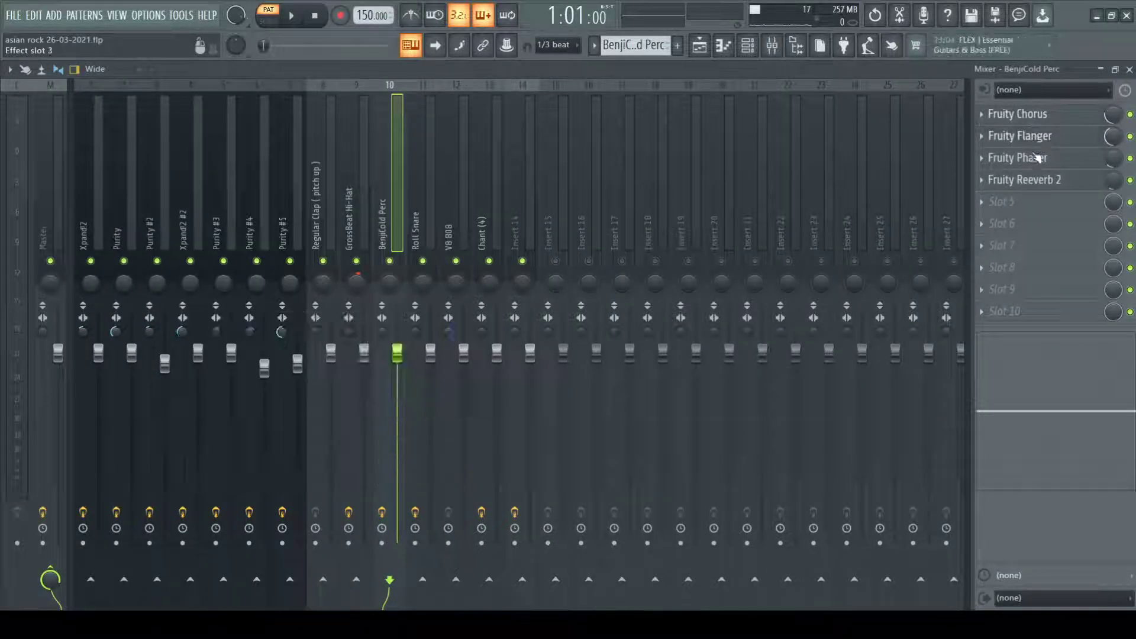
click(1023, 180)
click(1023, 180)
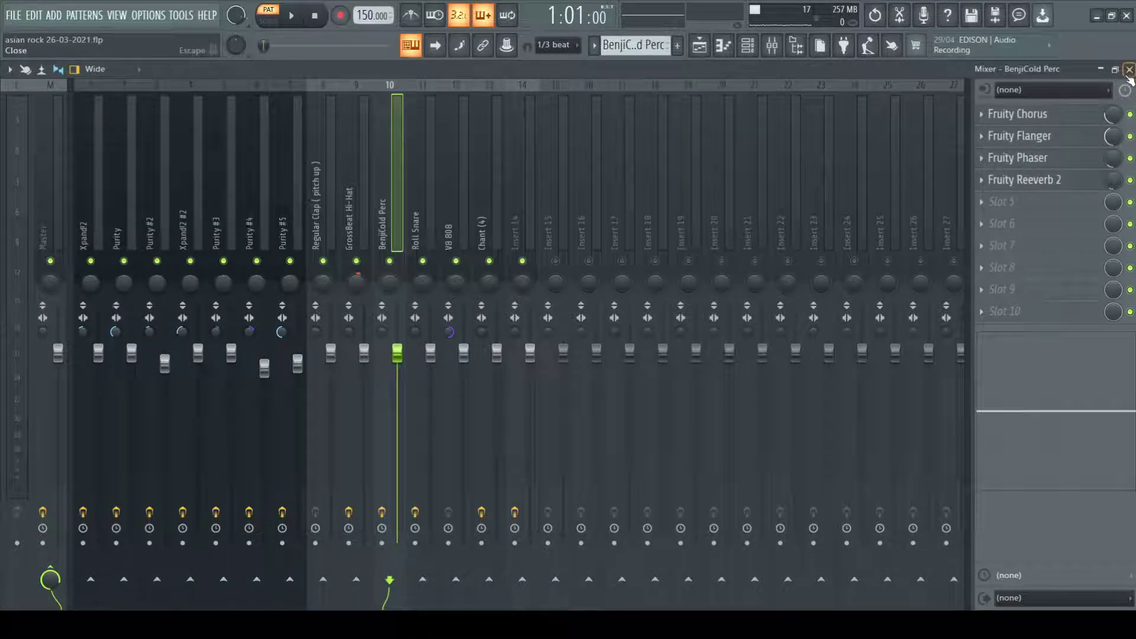
click(1129, 71)
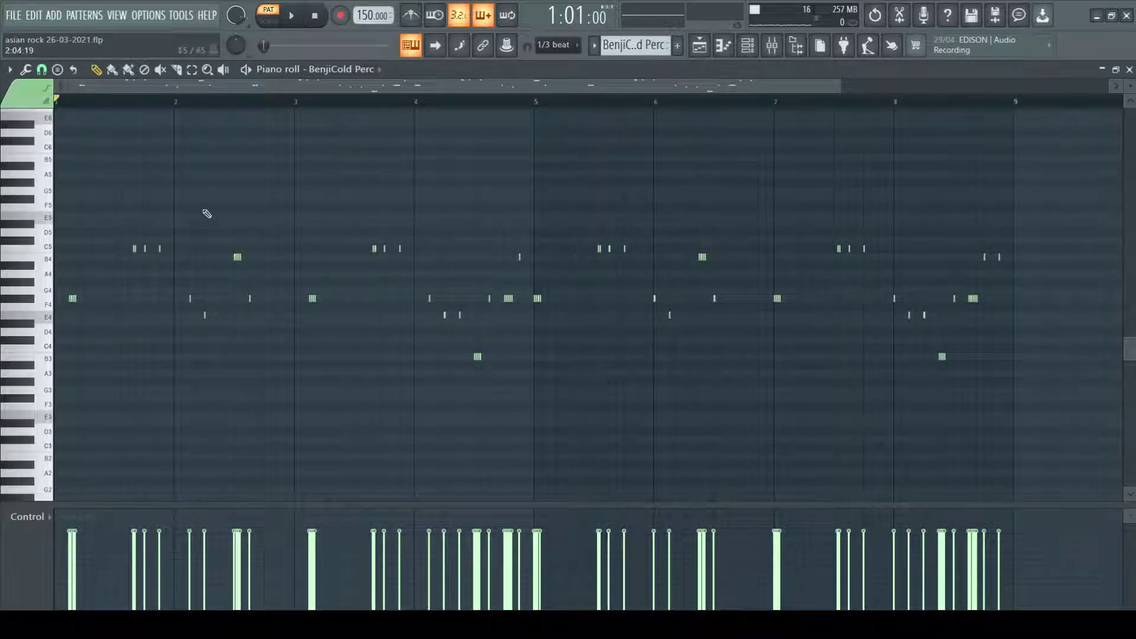
click(460, 440)
click(1129, 70)
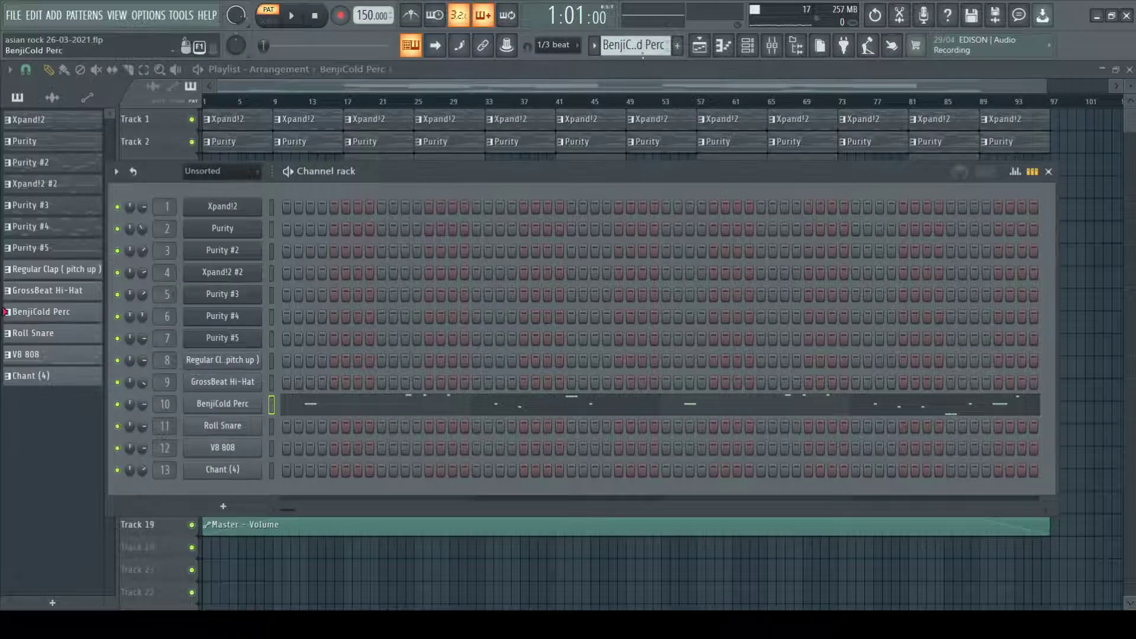
Select the Roll Snare pattern and play its notes in the piano roll
scroll(639, 38, down, 1)
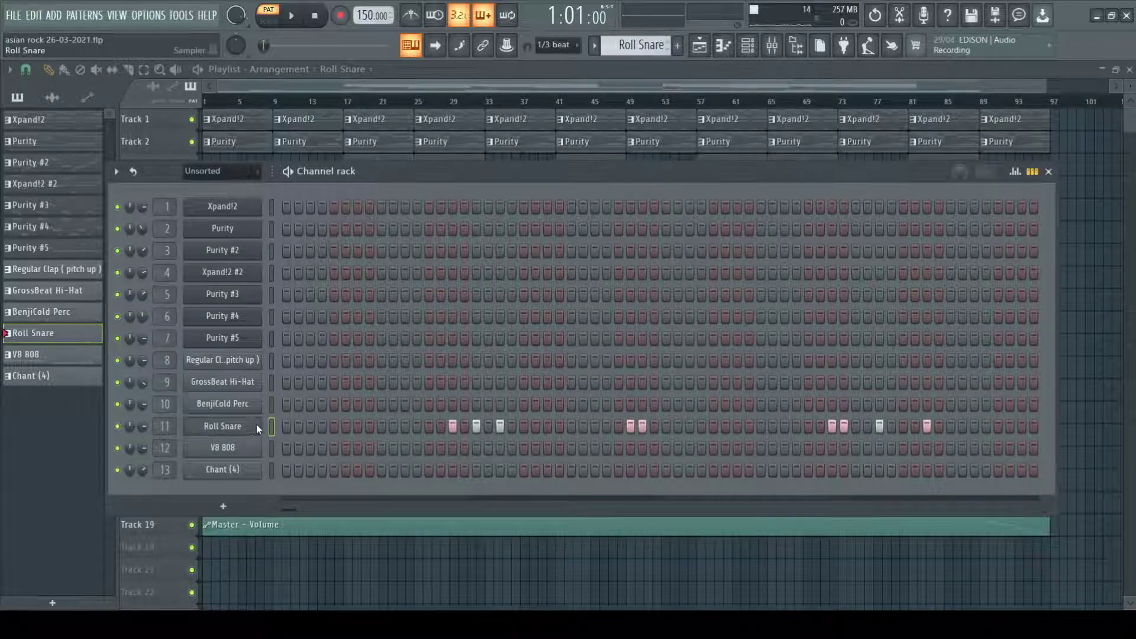
key(F7)
key(space)
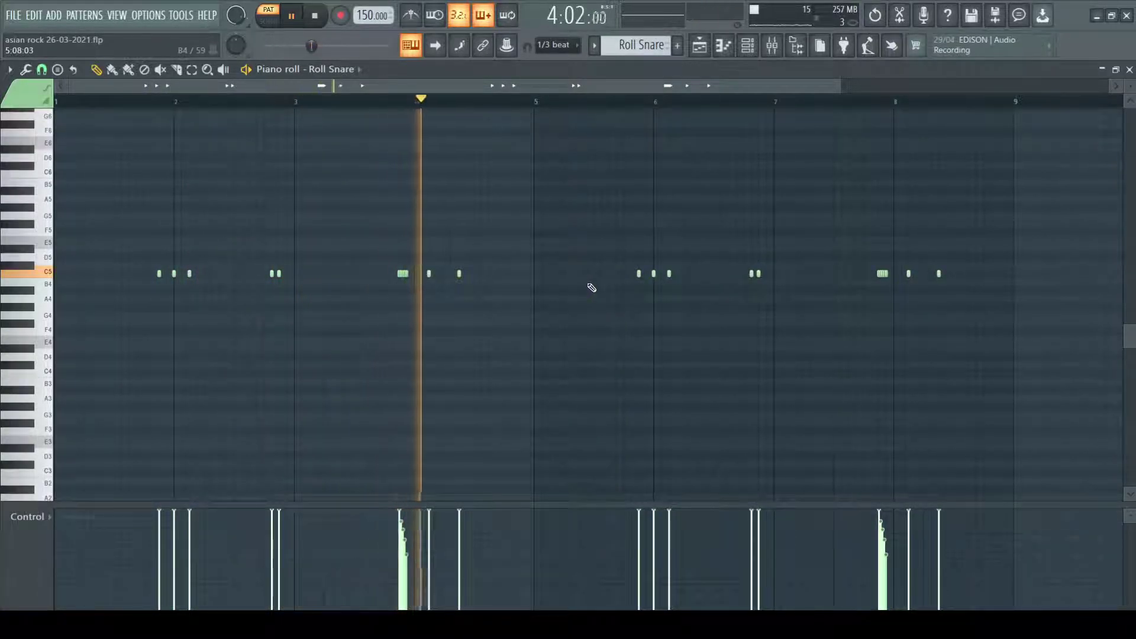
key(space)
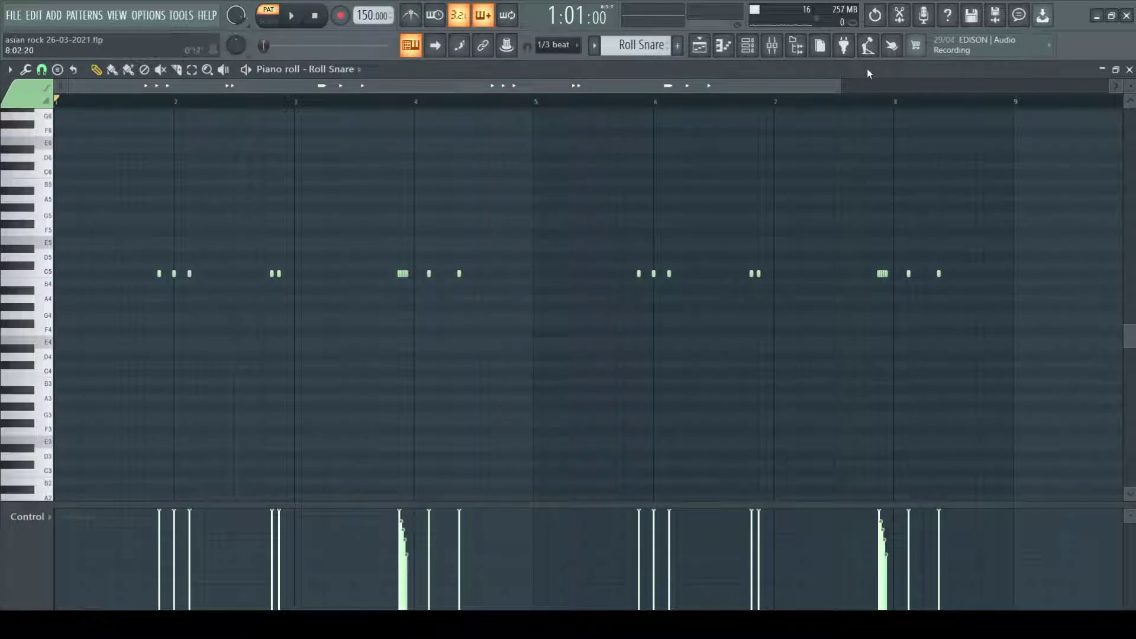
Check the Fruity Chorus effect slot on the Roll Snare mixer track and return to the channel rack
click(771, 45)
click(433, 225)
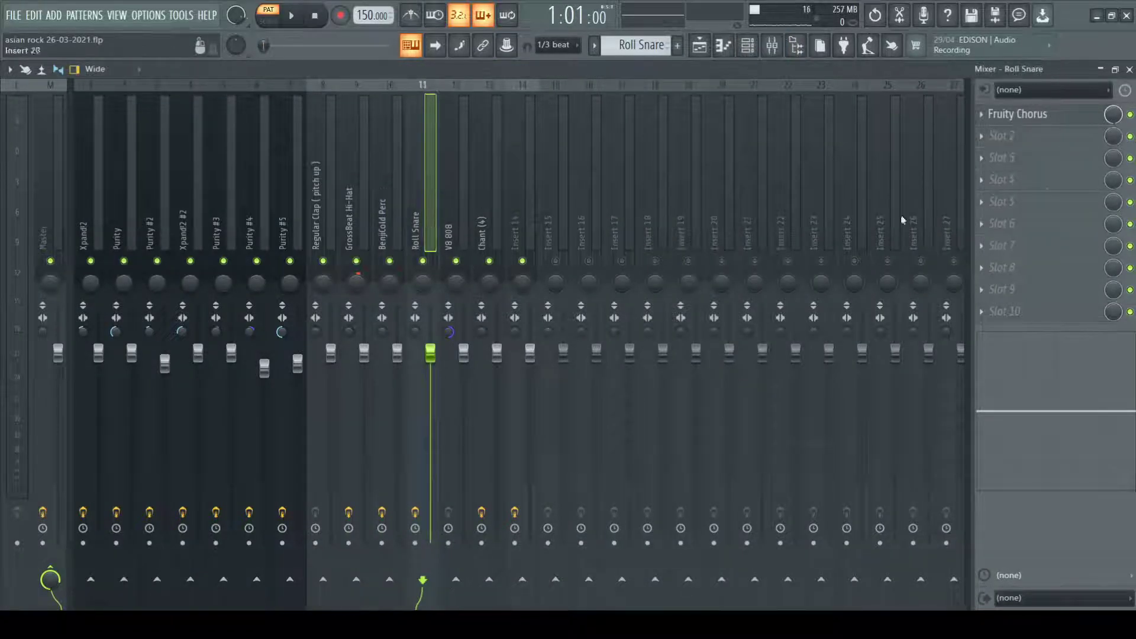
click(1129, 70)
click(1129, 69)
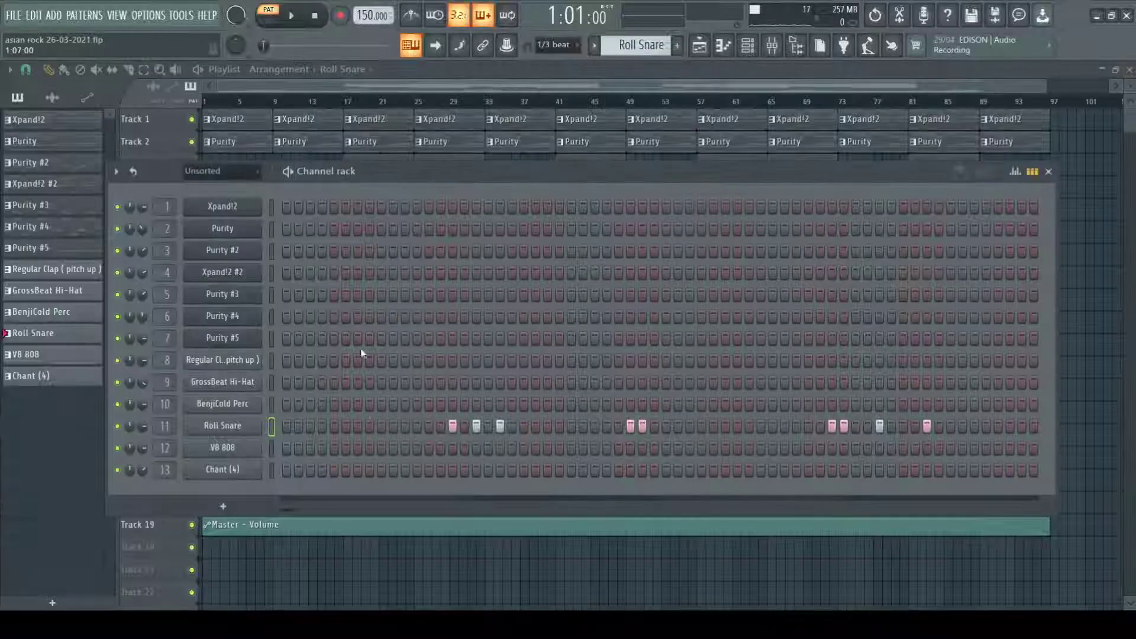
Select the V8 808 pattern and play its notes in the piano roll
scroll(630, 45, down, 1)
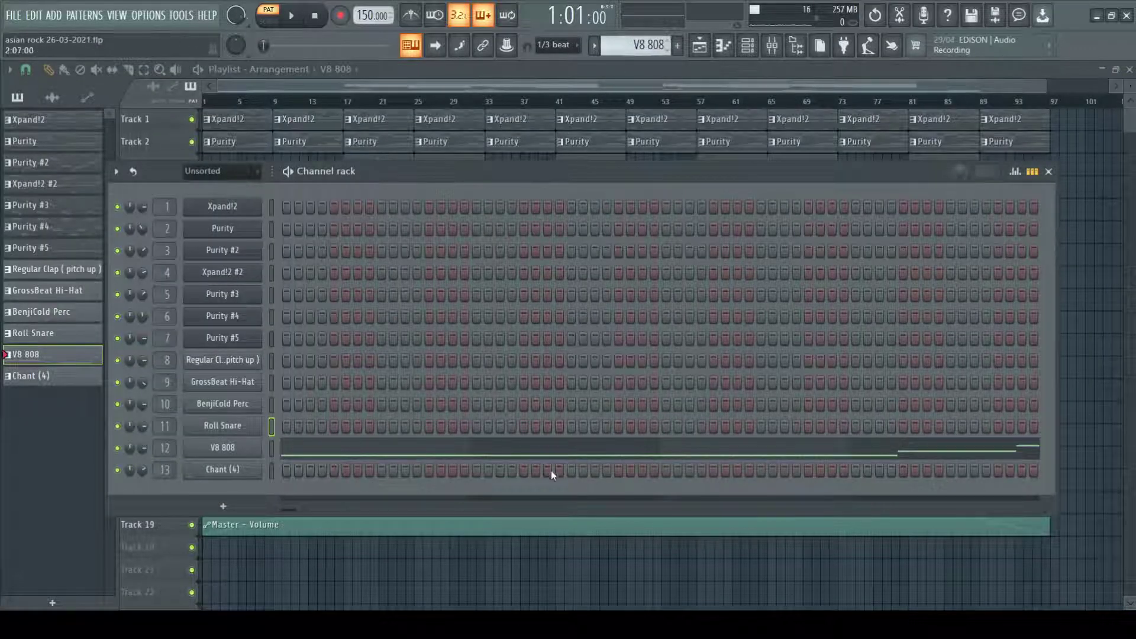
click(540, 448)
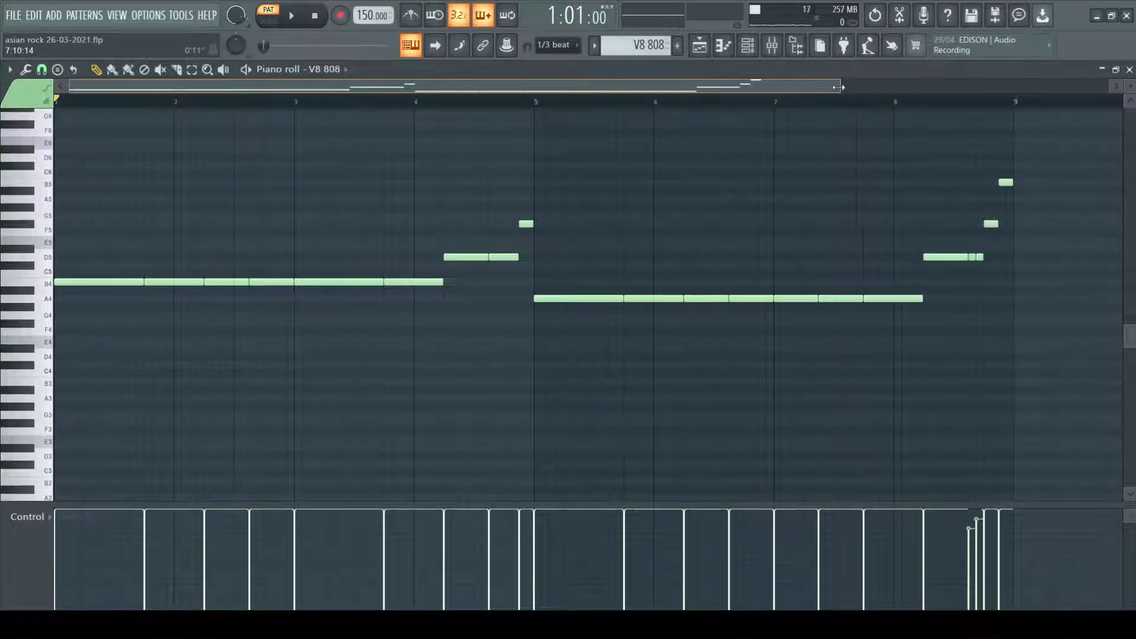
drag(838, 87, 926, 87)
key(space)
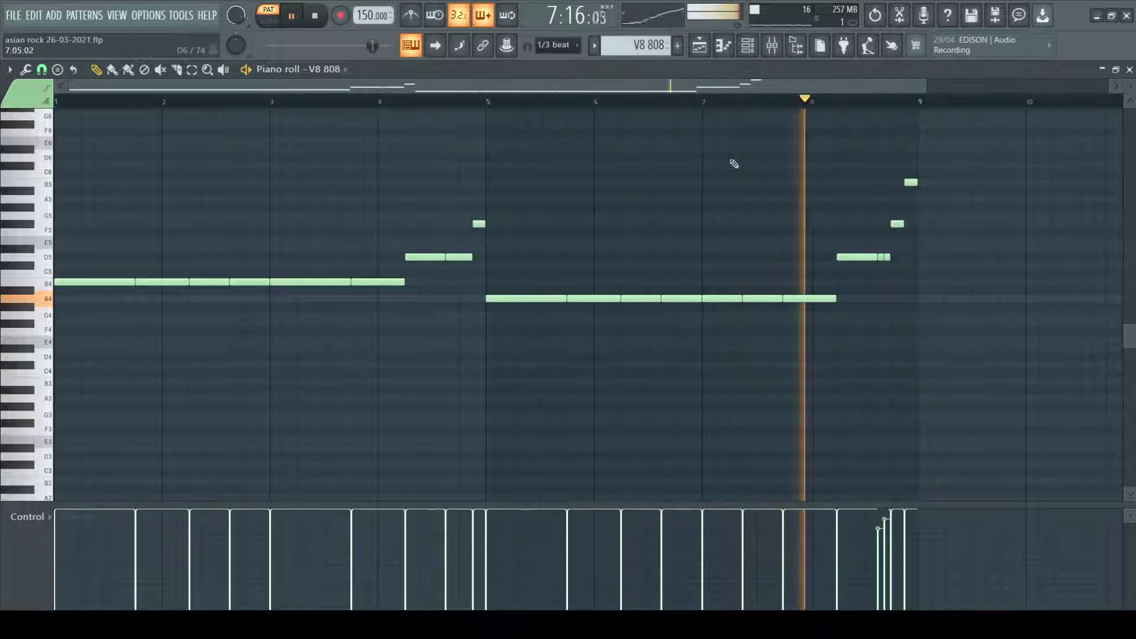
scroll(734, 164, up, 1)
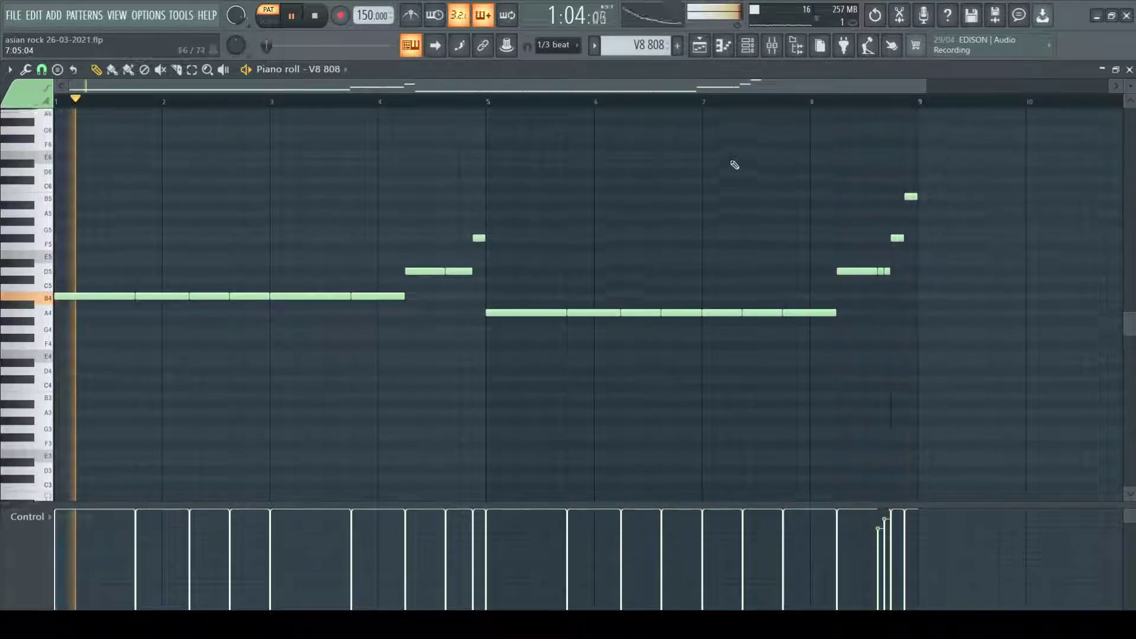
Stop the V8 808 playback and return from its piano roll to the channel rack
key(space)
scroll(734, 164, up, 3)
click(1130, 69)
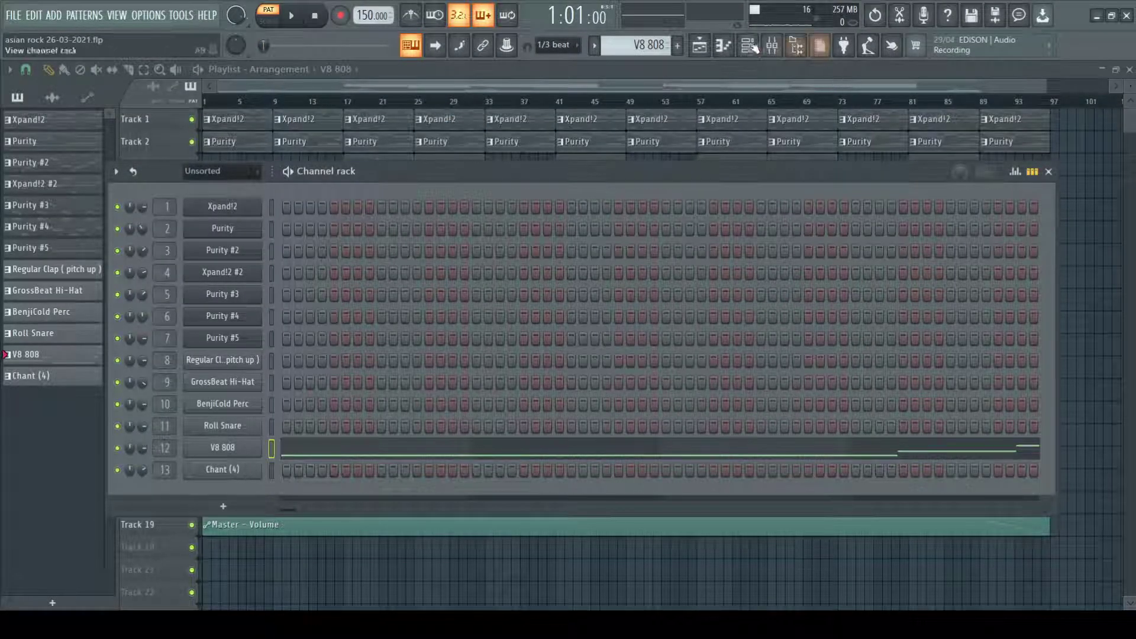
Select the Chant (4) pattern and view its notes in the piano roll
scroll(642, 41, down, 1)
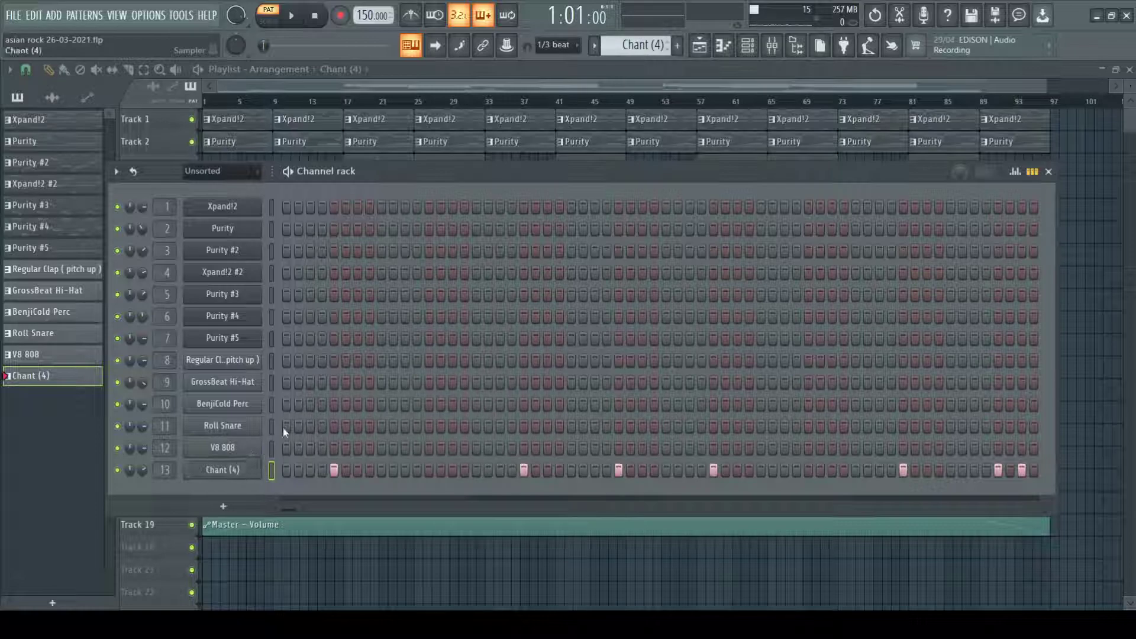
key(F7)
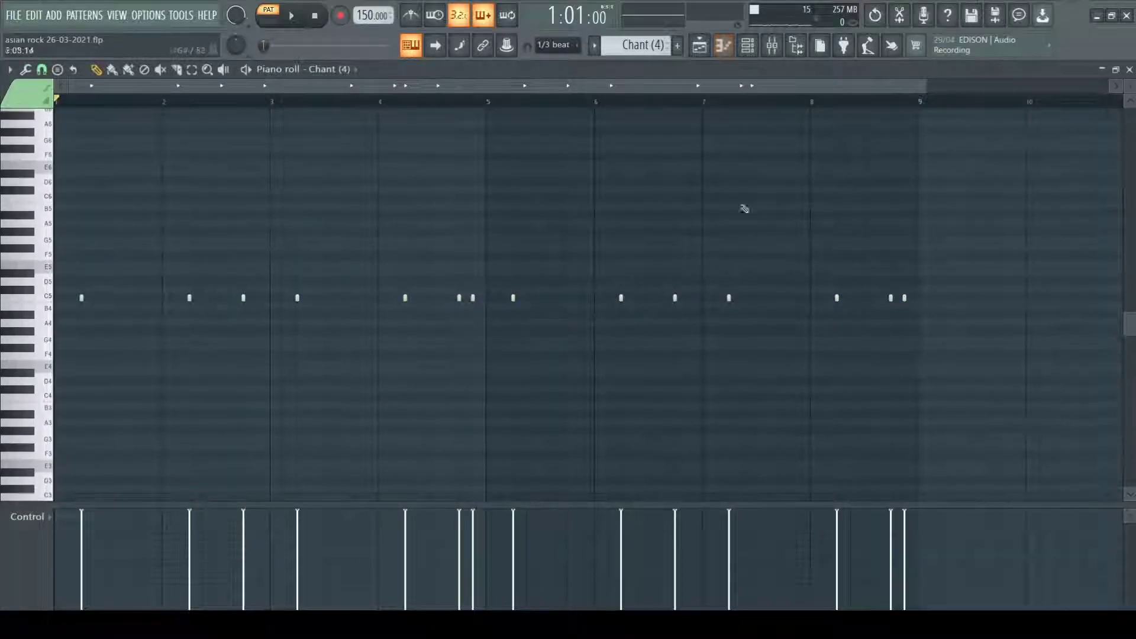
scroll(819, 193, up, 3)
scroll(998, 228, down, 4)
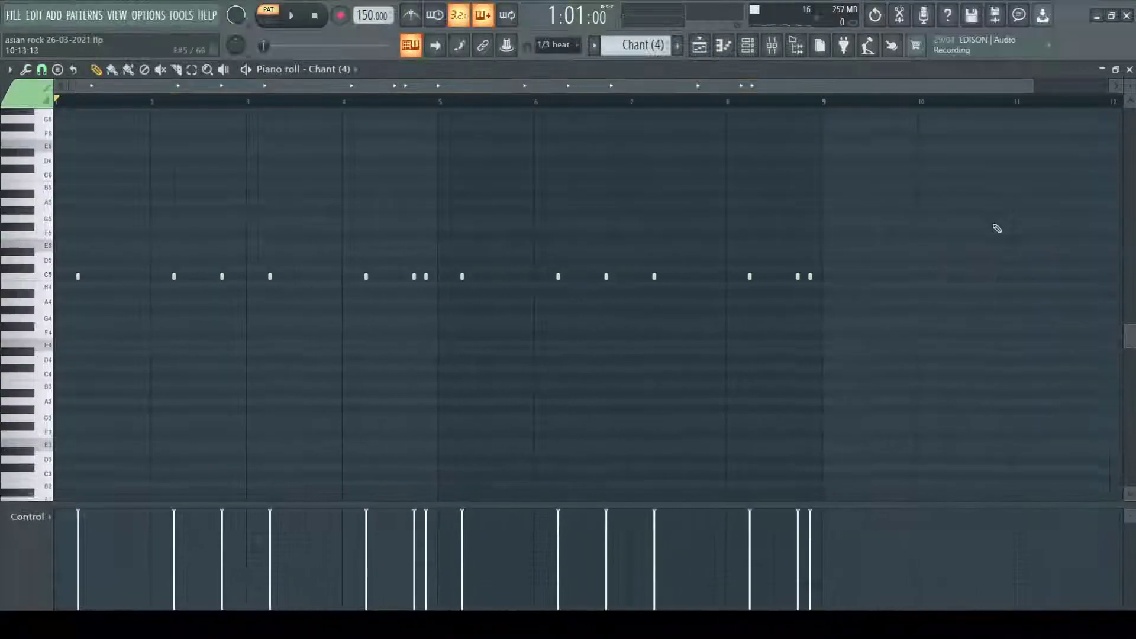
Review the effects on the Chant (4) mixer track: Fruity Chorus, Fruity Flangus and Fruity Flanger
click(772, 45)
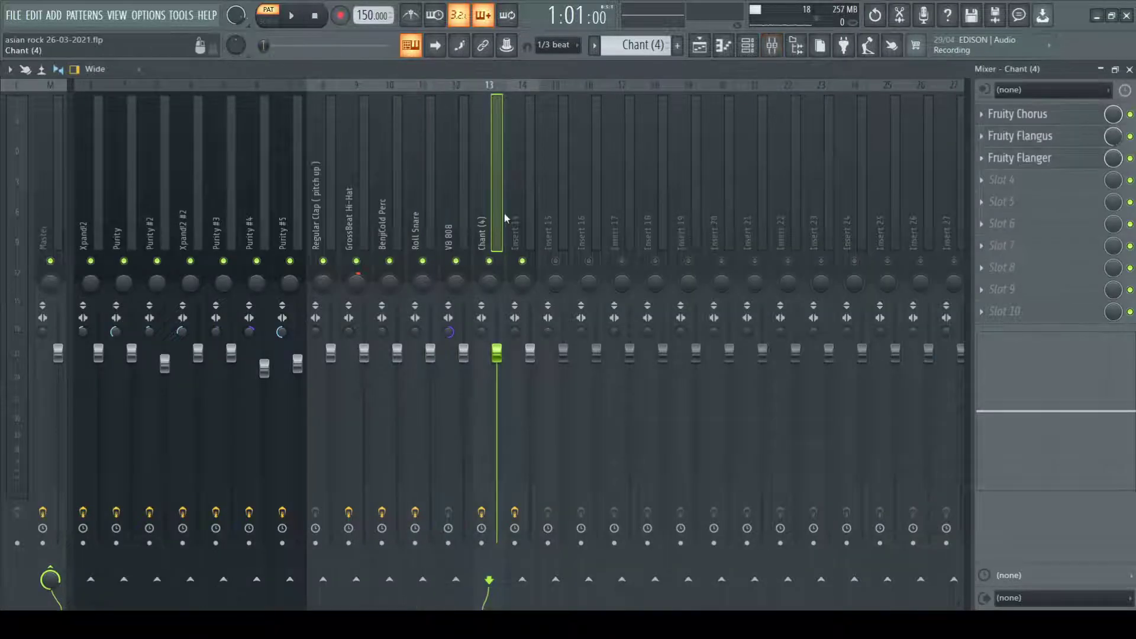
click(1059, 113)
click(1058, 113)
click(1042, 137)
click(1041, 137)
click(1041, 159)
click(1043, 159)
click(1129, 69)
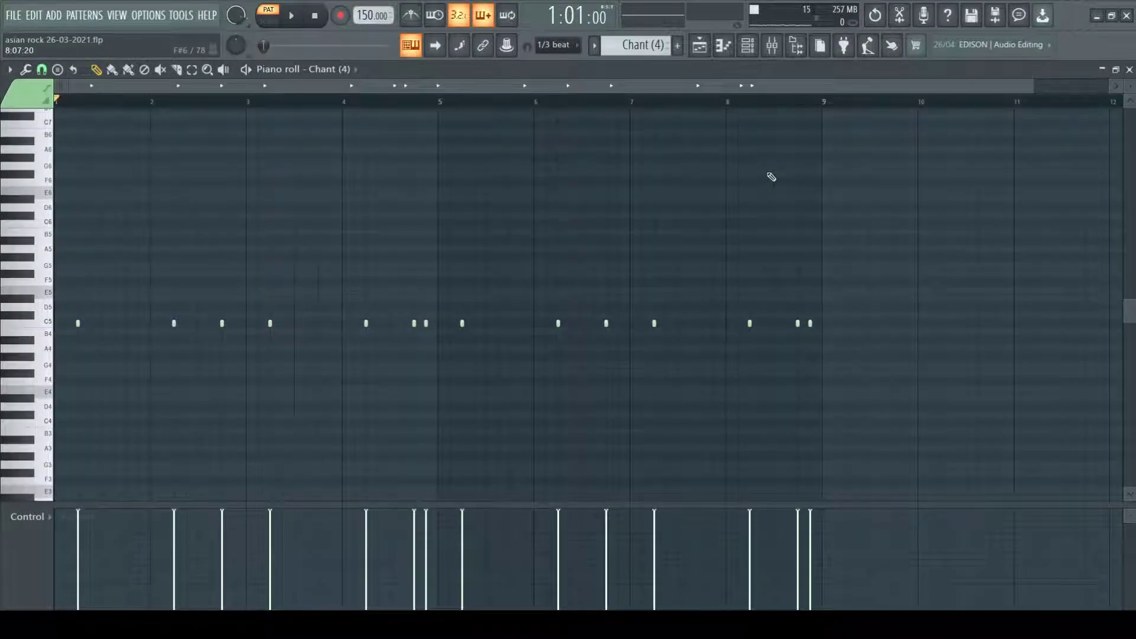
Play the Chant (4) notes in the piano roll, stop playback, and return to the playlist with the channel rack closed
key(space)
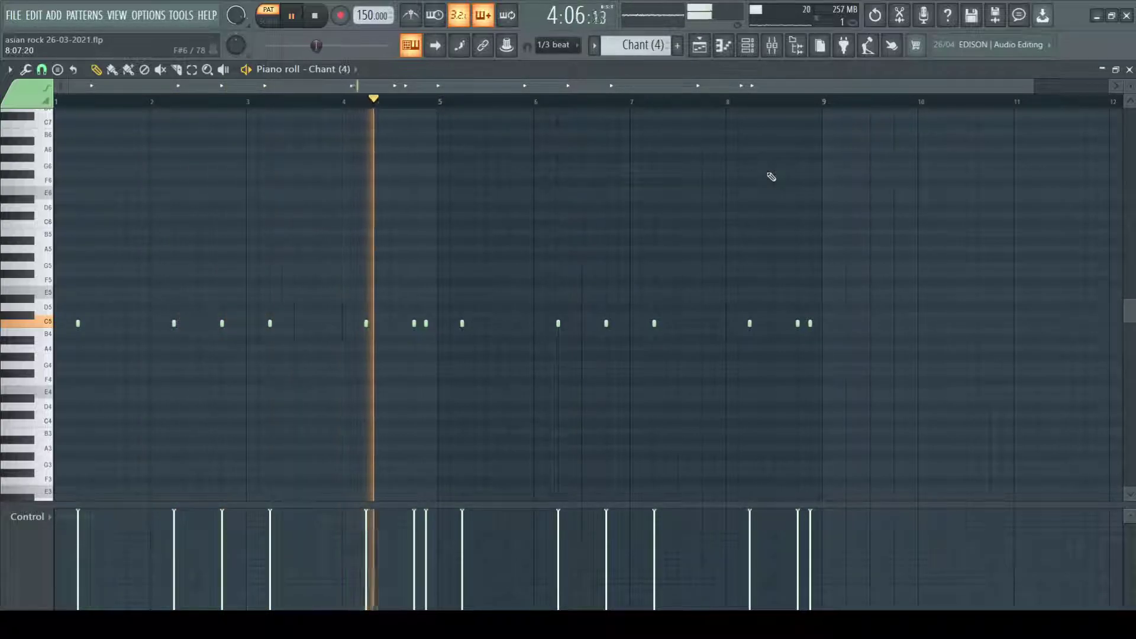
key(space)
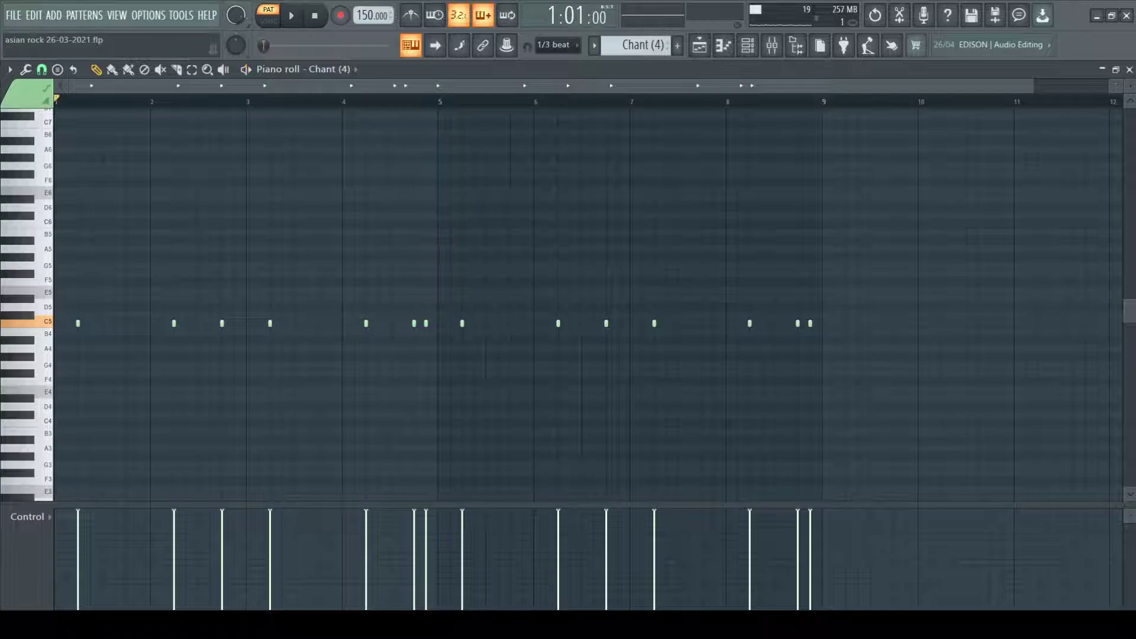
click(1130, 69)
click(1048, 172)
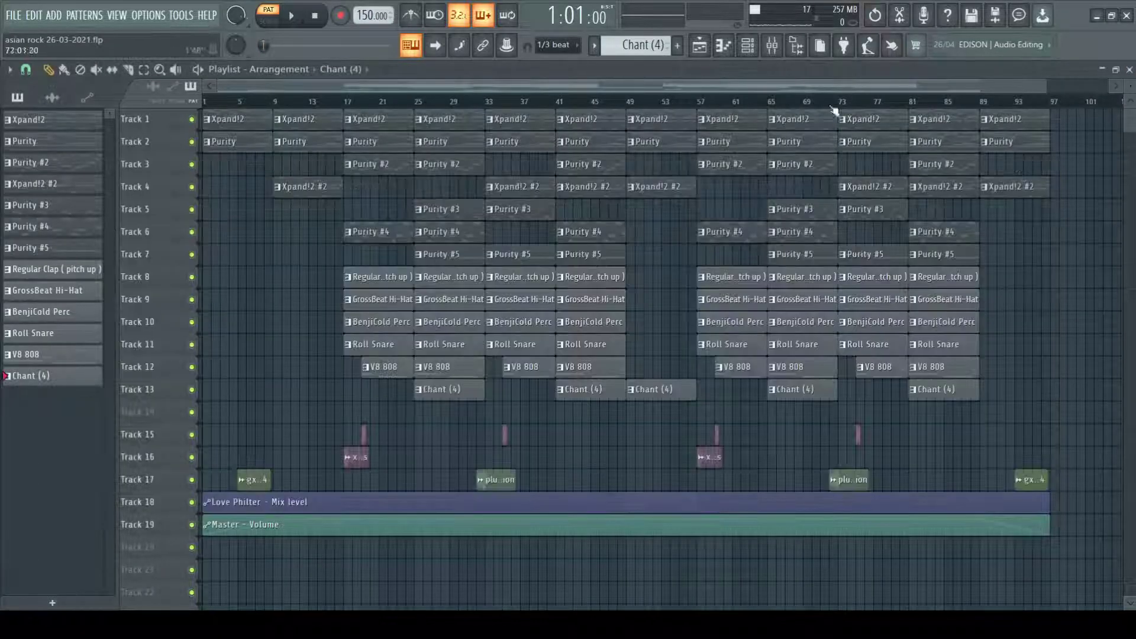
Review the Fruity soft clipper and Fruity Love Philter effects on the Master mixer track and return to the playlist
click(770, 52)
click(1039, 140)
click(1045, 142)
click(1051, 157)
click(1050, 157)
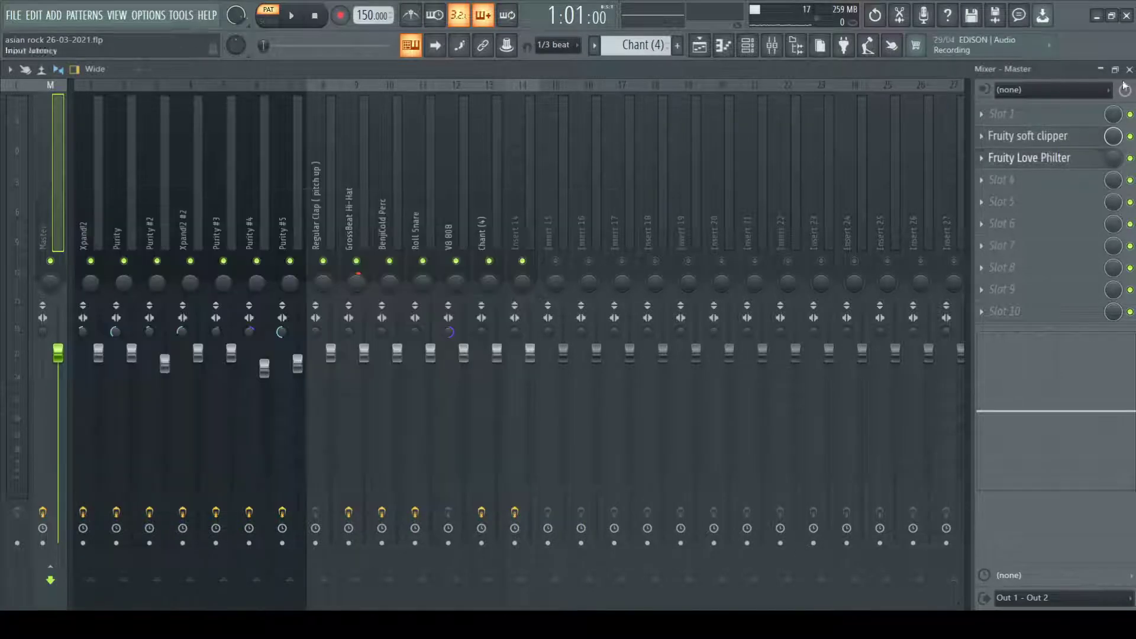
click(1130, 70)
click(776, 50)
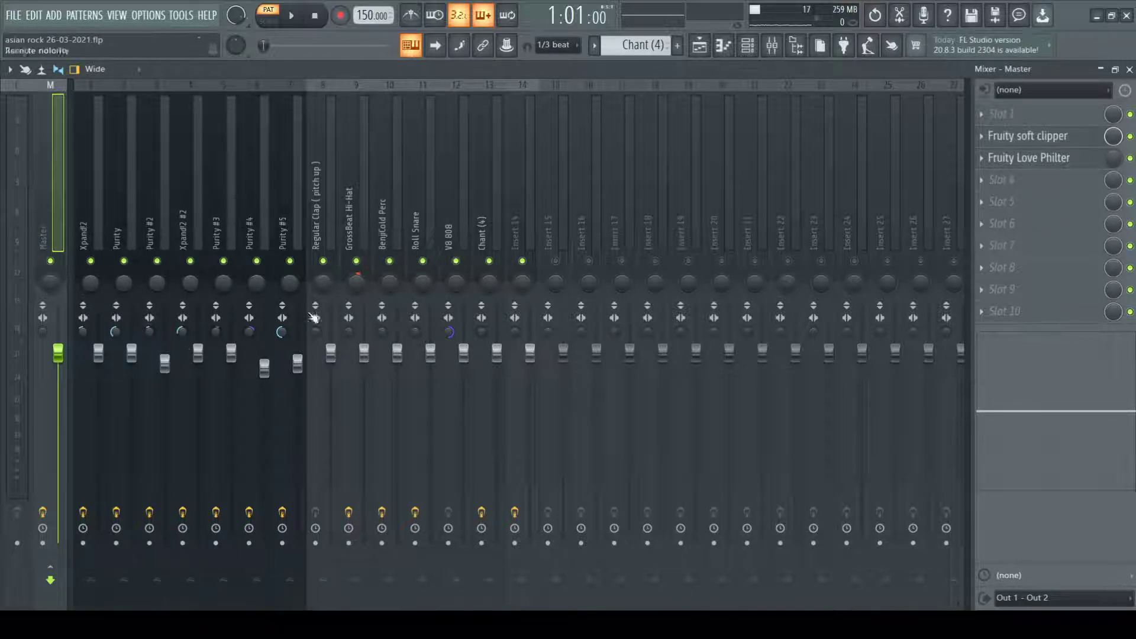
click(1130, 70)
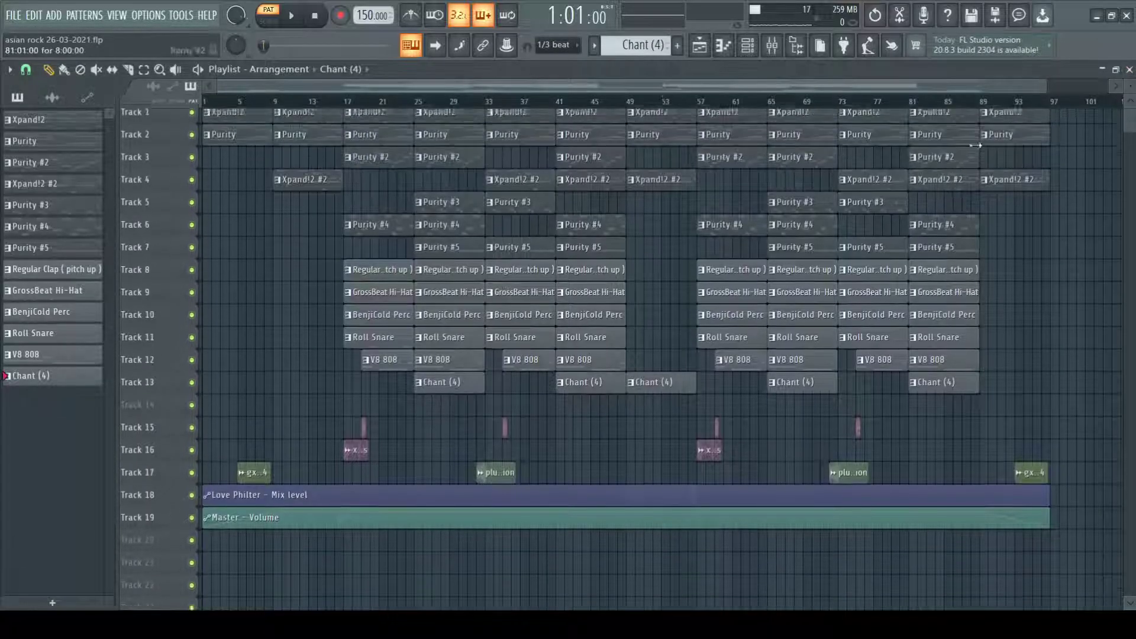
Fit the full arrangement in the playlist, play it through in song mode, and stop playback near its end
scroll(905, 299, down, 1)
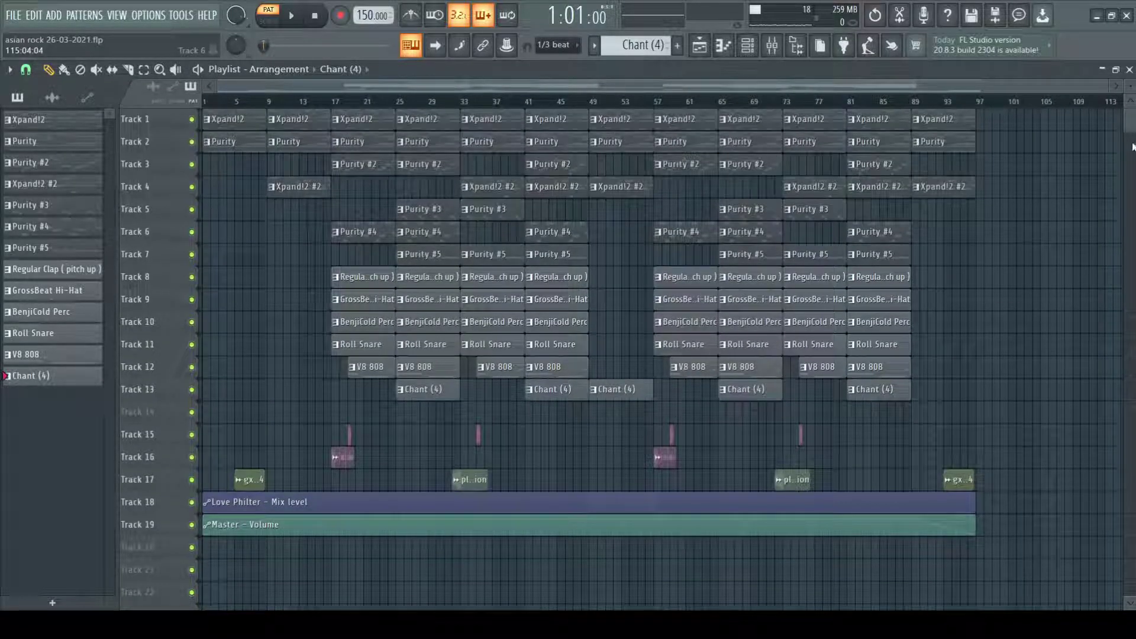
scroll(1089, 101, up, 1)
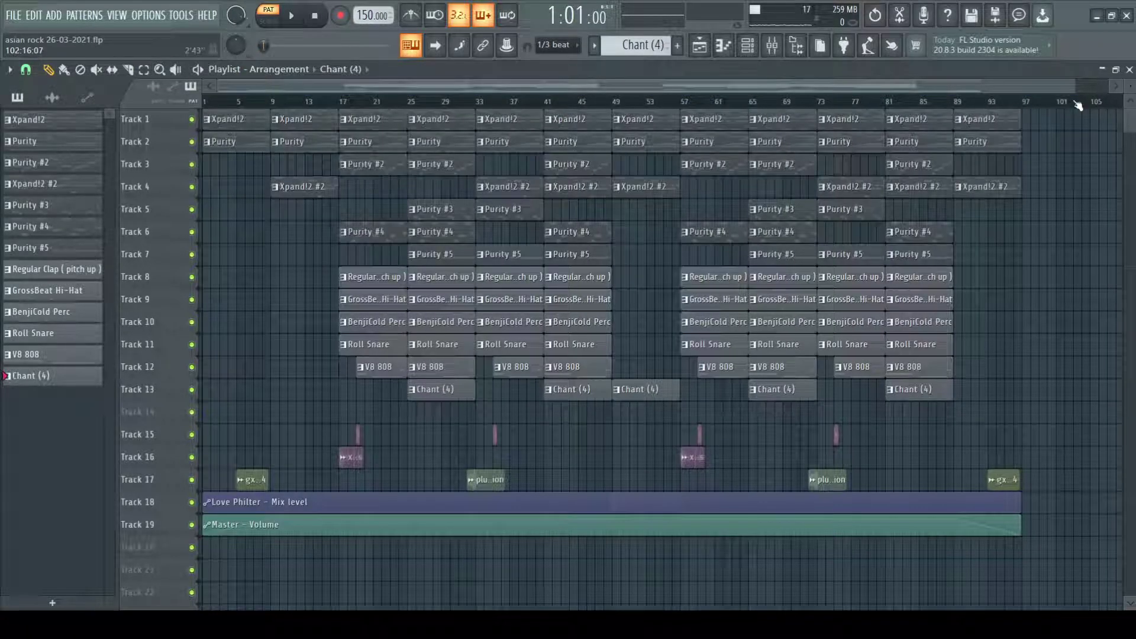
drag(1076, 86, 1054, 204)
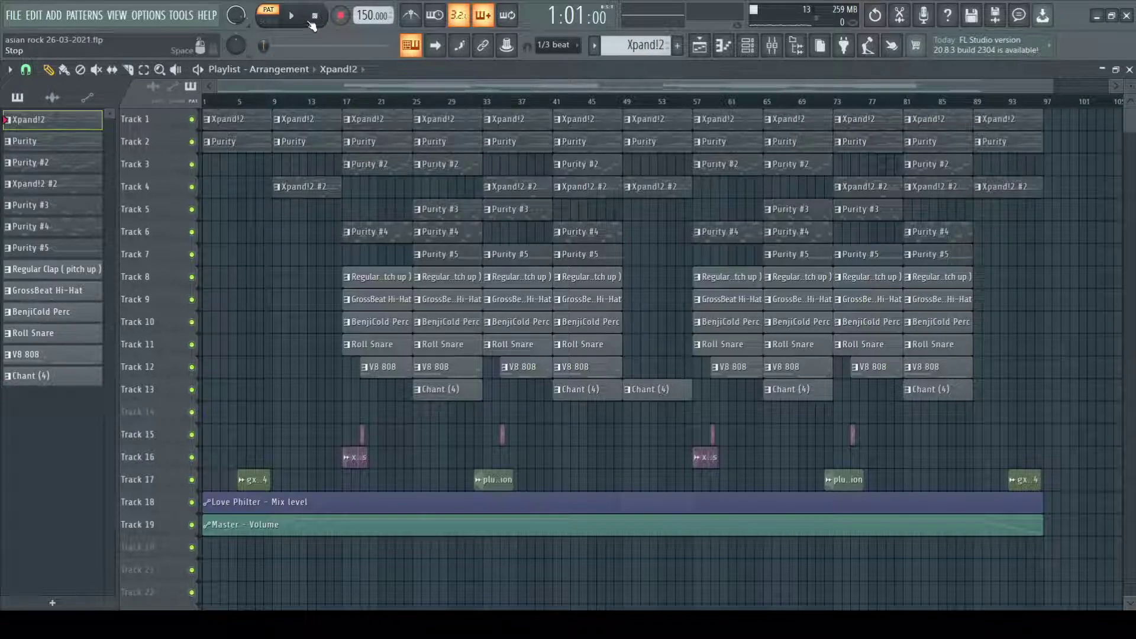
key(space)
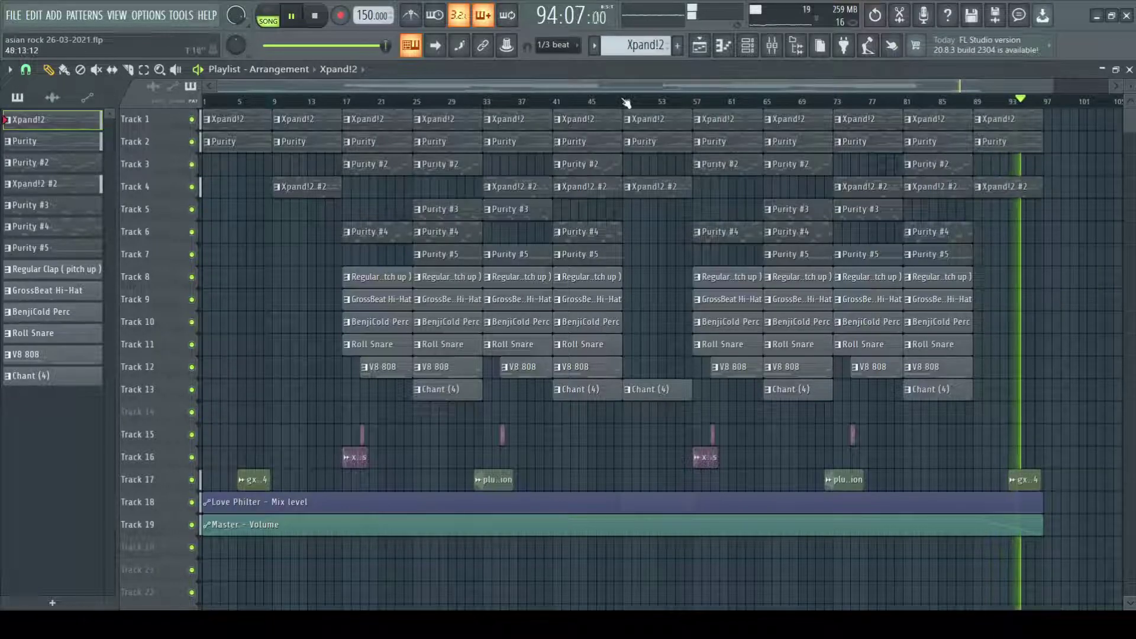
click(319, 16)
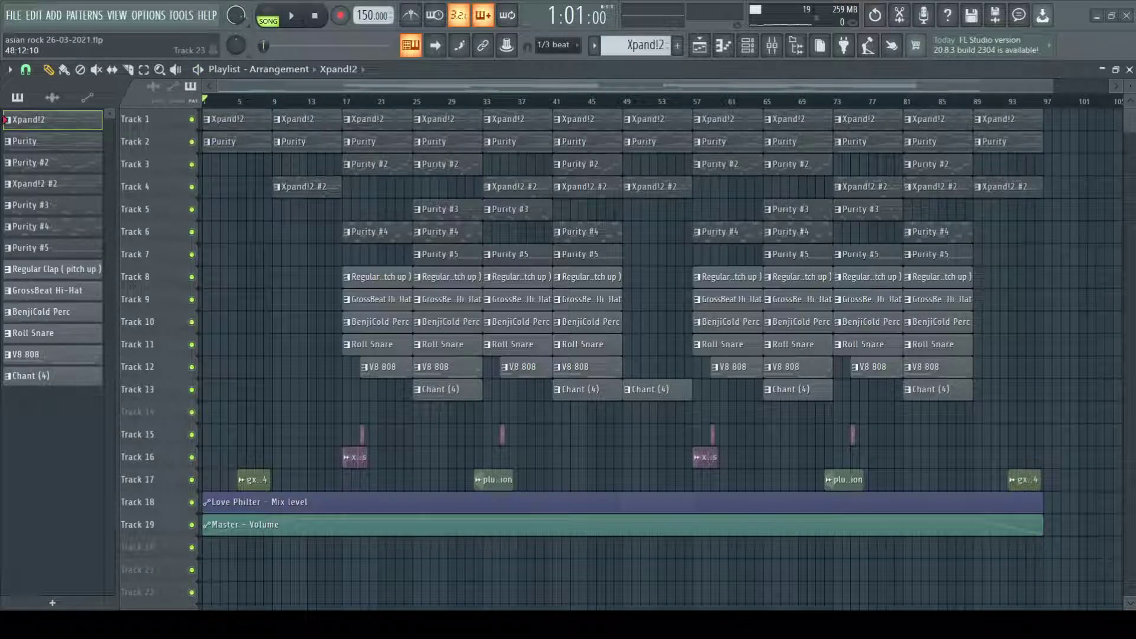